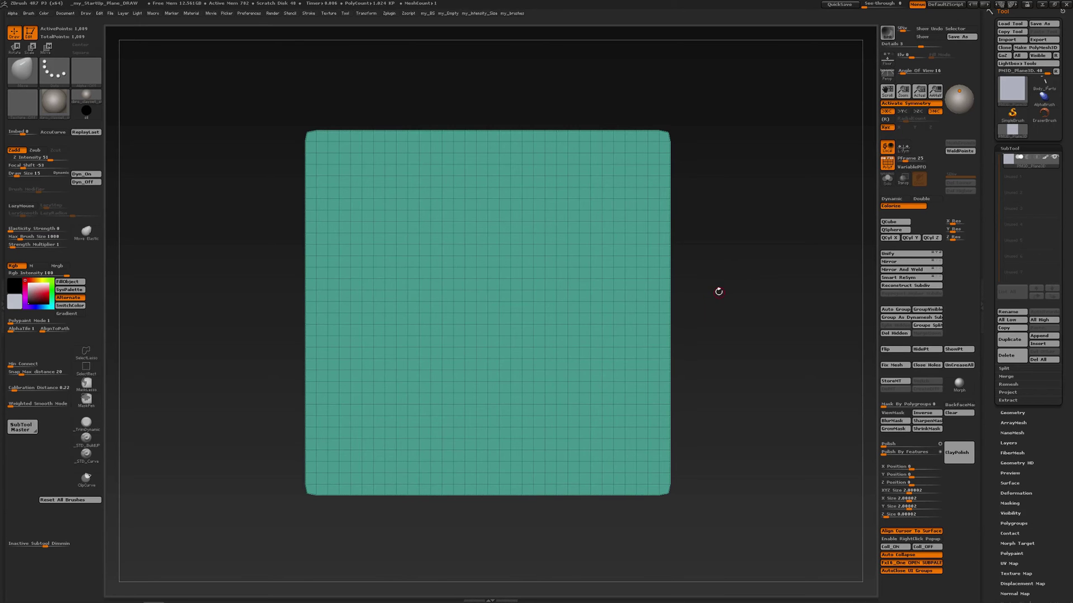
Subdivide the square plane up to subdivision level 4, checking its density with the wireframe display.
key("ctrl")
key("ctrl+d")
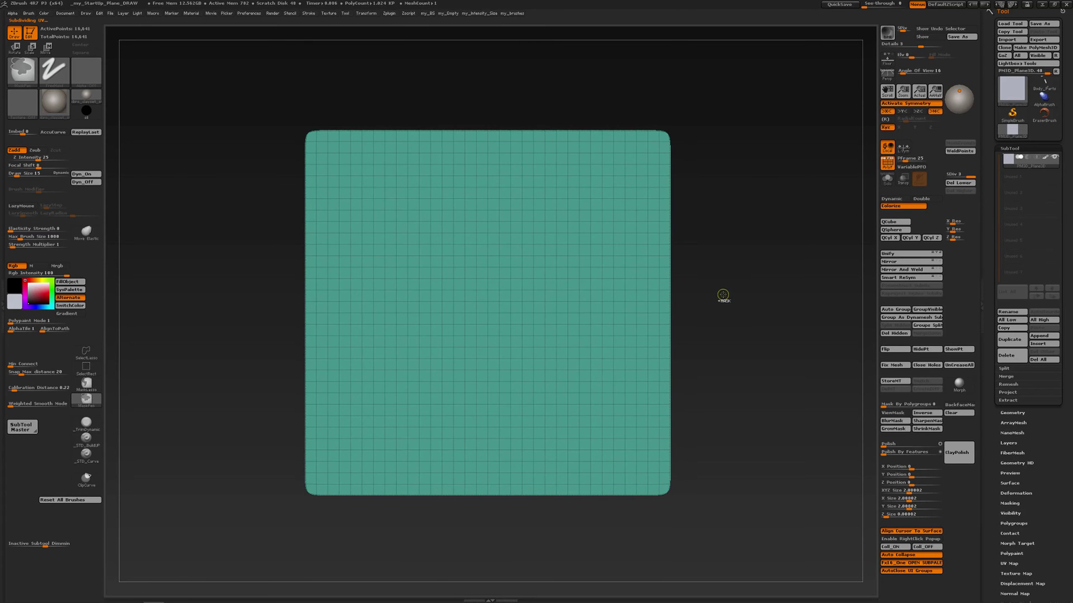
left_click(889, 167)
left_click(888, 167)
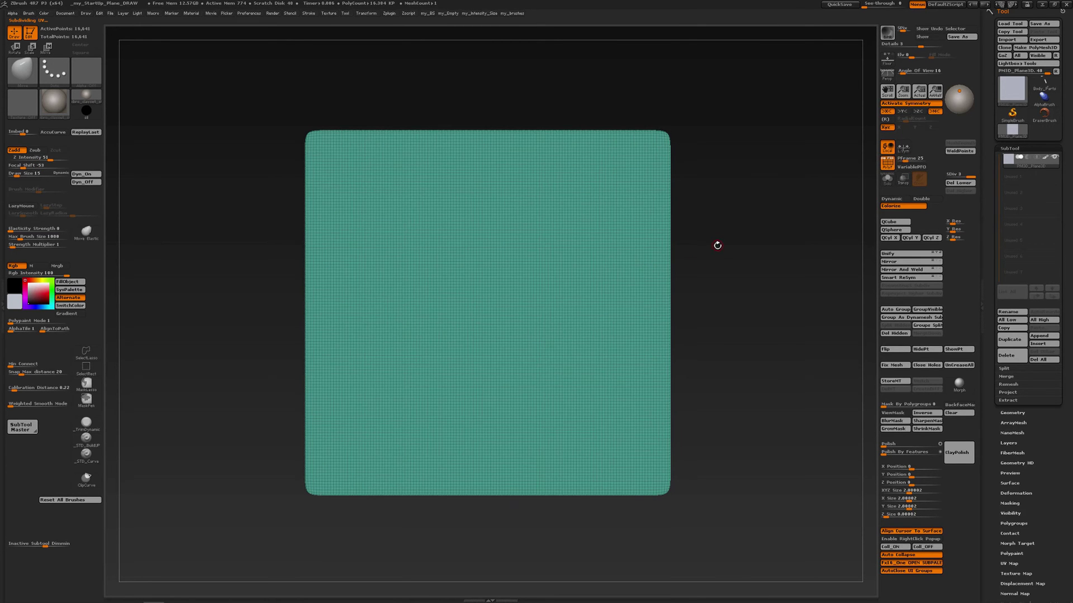
key("ctrl+d")
left_click(888, 167)
left_click(888, 167)
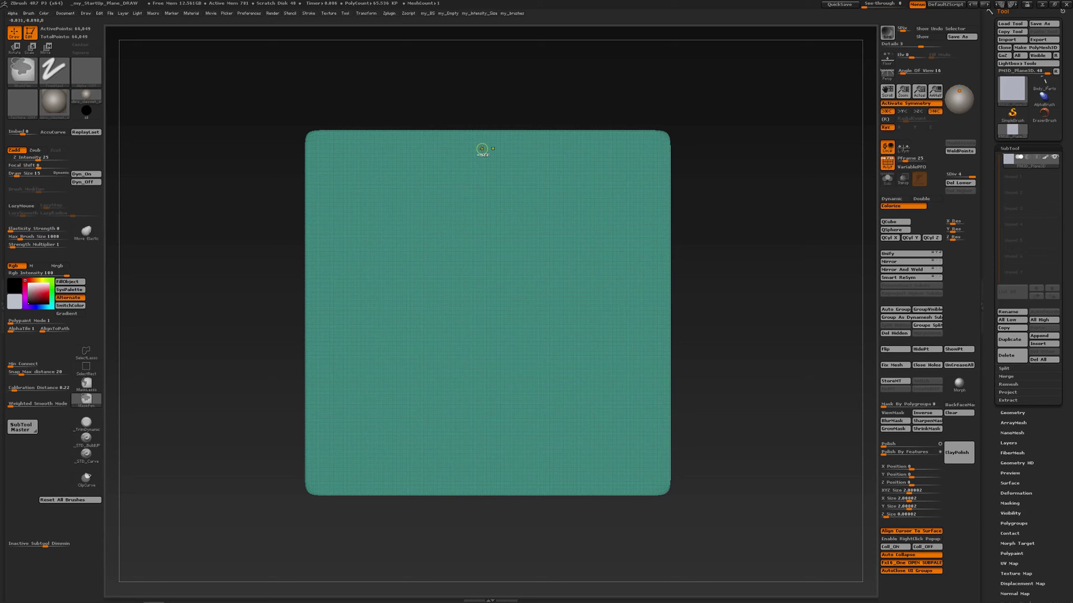
Paint a symmetrical mask for an egg-shaped head near the plane's upper edge and a small rounded-rectangle neck beneath it.
mouse_move(484, 150)
left_mouse_down("ctrl")
mouse_move(508, 161)
mouse_move(502, 180)
mouse_move(480, 187)
mouse_move(475, 162)
mouse_move(484, 162)
left_mouse_up("ctrl")
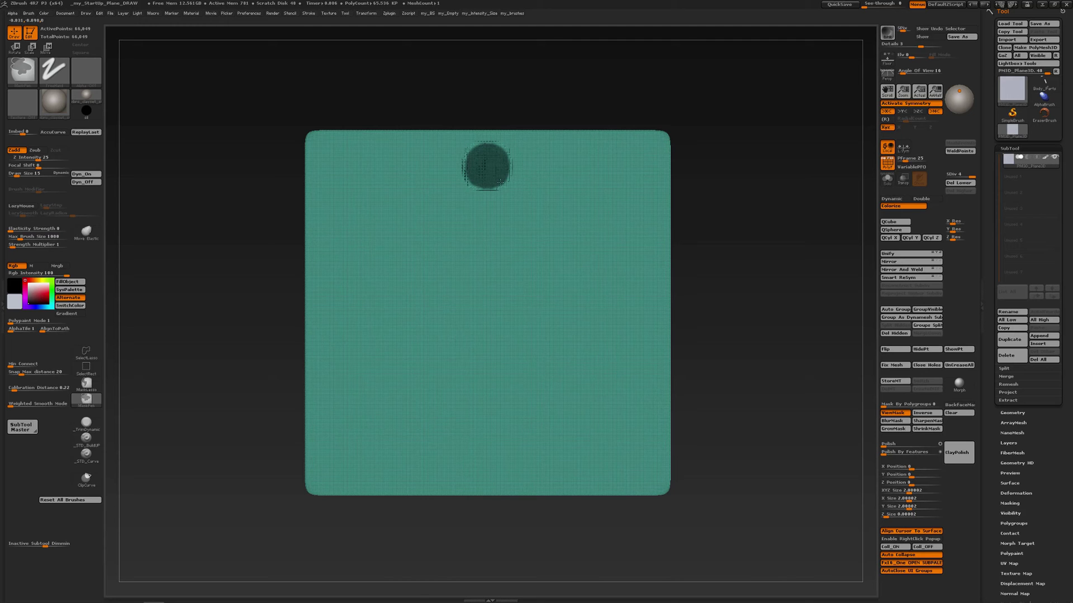
left_click_drag(496, 190, 488, 196, "ctrl")
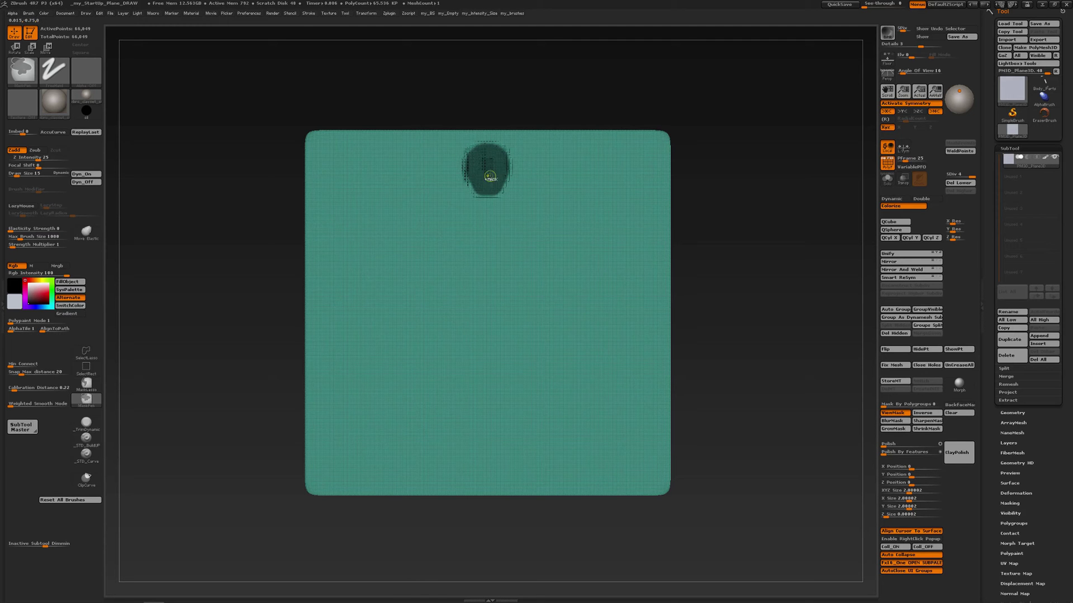
left_click(484, 206, "ctrl")
mouse_move(494, 207)
left_mouse_down("ctrl")
mouse_move(476, 224)
mouse_move(486, 231)
mouse_move(487, 211)
left_mouse_up("ctrl")
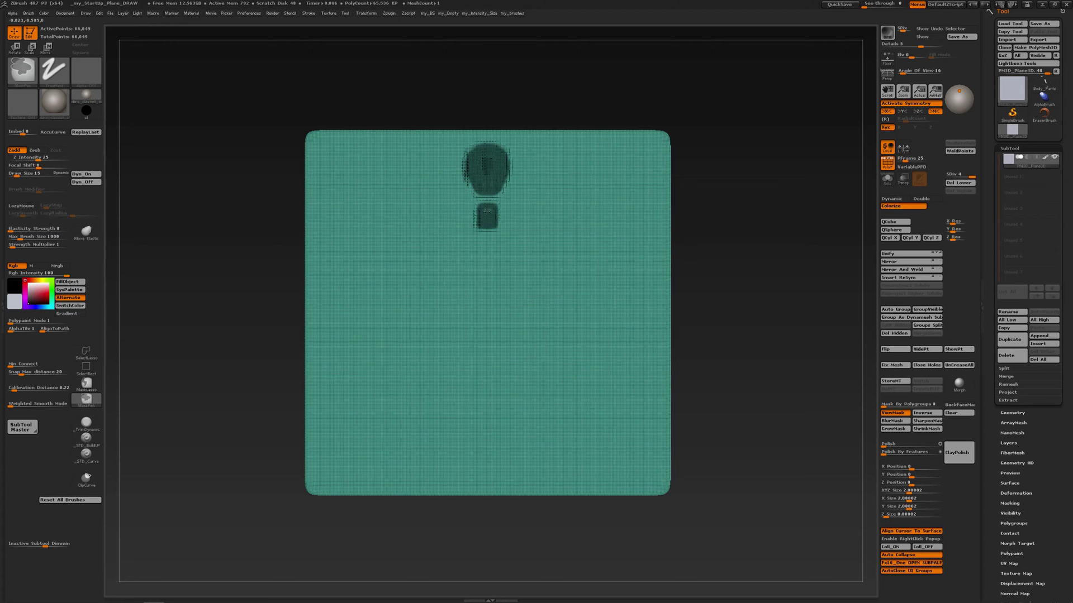
right_click_drag(487, 214, 501, 198, "alt")
left_click_drag(501, 198, 510, 207, "ctrl+alt")
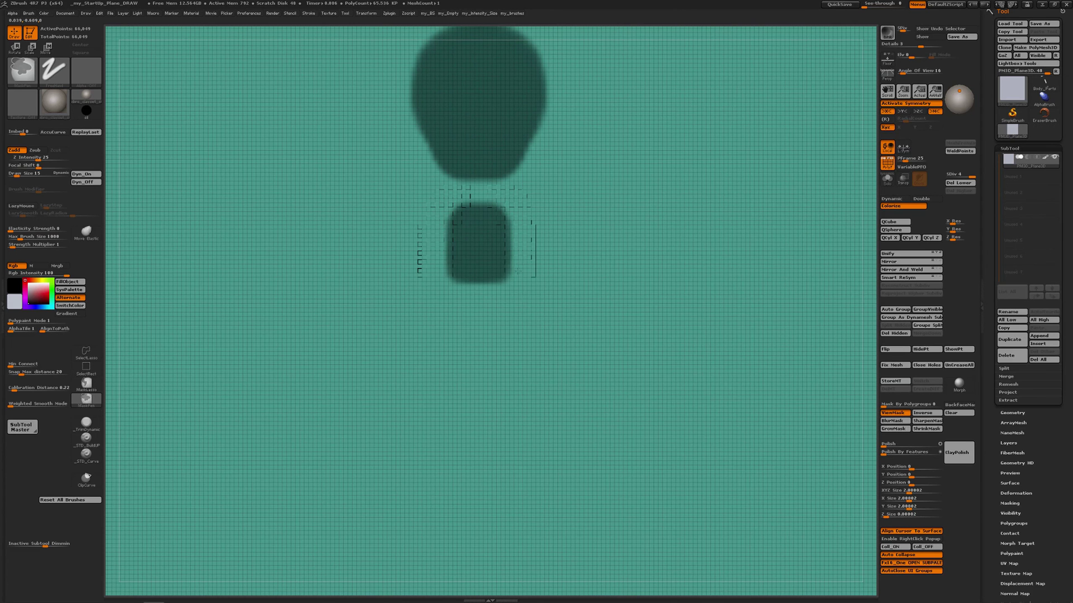
left_click_drag(517, 272, 475, 295, "ctrl")
mouse_move(517, 258)
right_mouse_down("alt")
mouse_move(498, 237)
mouse_move(500, 205)
right_mouse_up("alt")
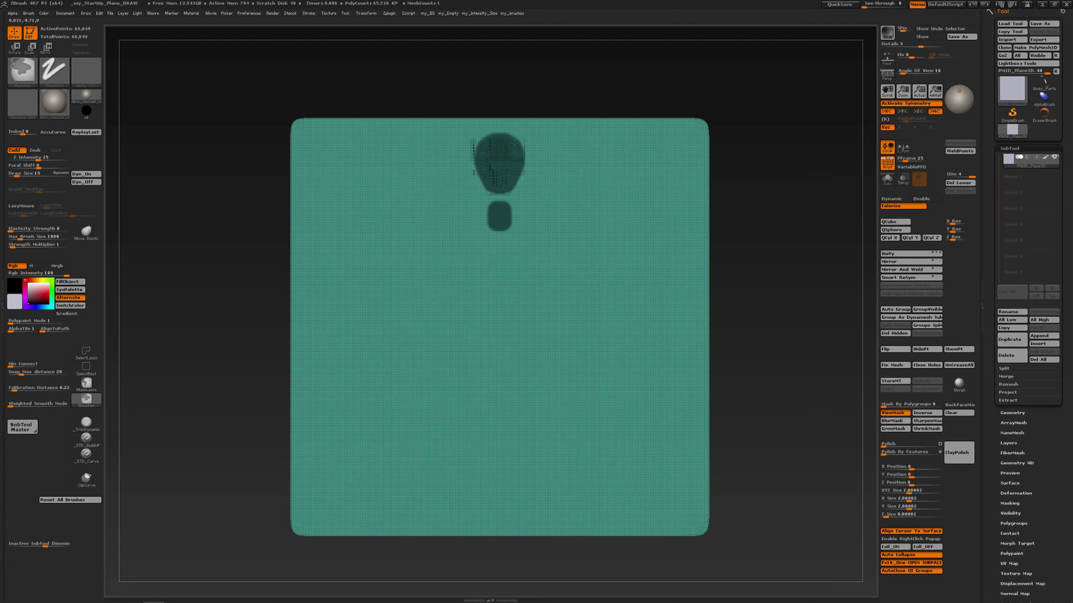
Hide the wireframe and mask an egg-shaped torso, wider toward the hips, below the neck shape.
left_click(886, 162)
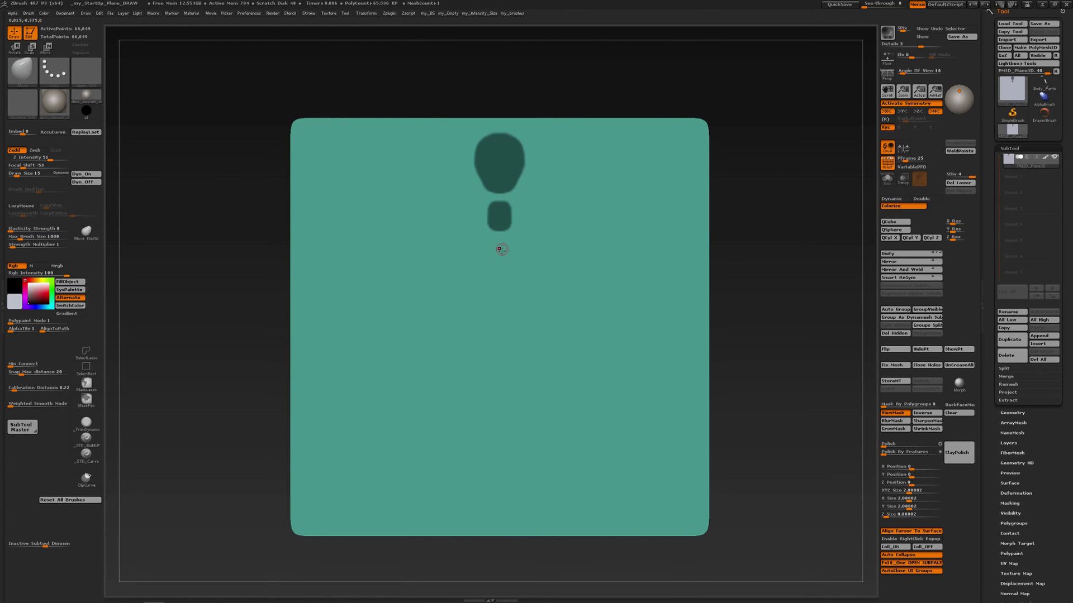
key("ctrl")
mouse_move(497, 250)
left_mouse_down("ctrl")
mouse_move(510, 250)
mouse_move(523, 285)
mouse_move(521, 315)
mouse_move(496, 321)
mouse_move(481, 290)
mouse_move(490, 254)
mouse_move(500, 314)
left_mouse_up("ctrl")
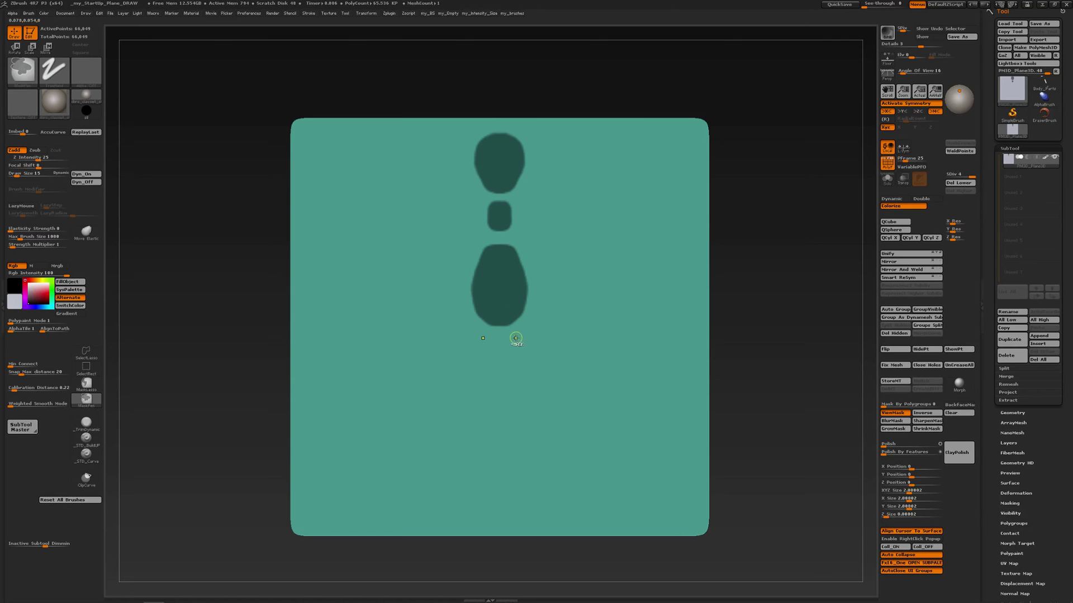
Mask a mirrored pair of legs below the torso, with full thighs, narrowed knees and rounded ankle ends.
mouse_move(509, 335)
left_mouse_down("ctrl")
mouse_move(519, 479)
mouse_move(531, 323)
mouse_move(509, 338)
mouse_move(528, 380)
mouse_move(515, 385)
mouse_move(528, 392)
mouse_move(517, 401)
mouse_move(525, 466)
mouse_move(529, 450)
mouse_move(521, 486)
left_mouse_up("ctrl")
right_click_drag(531, 400, 515, 364, "alt")
mouse_move(515, 363)
left_mouse_down("ctrl+alt")
mouse_move(482, 354)
mouse_move(525, 308)
mouse_move(545, 327)
mouse_move(539, 306)
left_mouse_up("ctrl+alt")
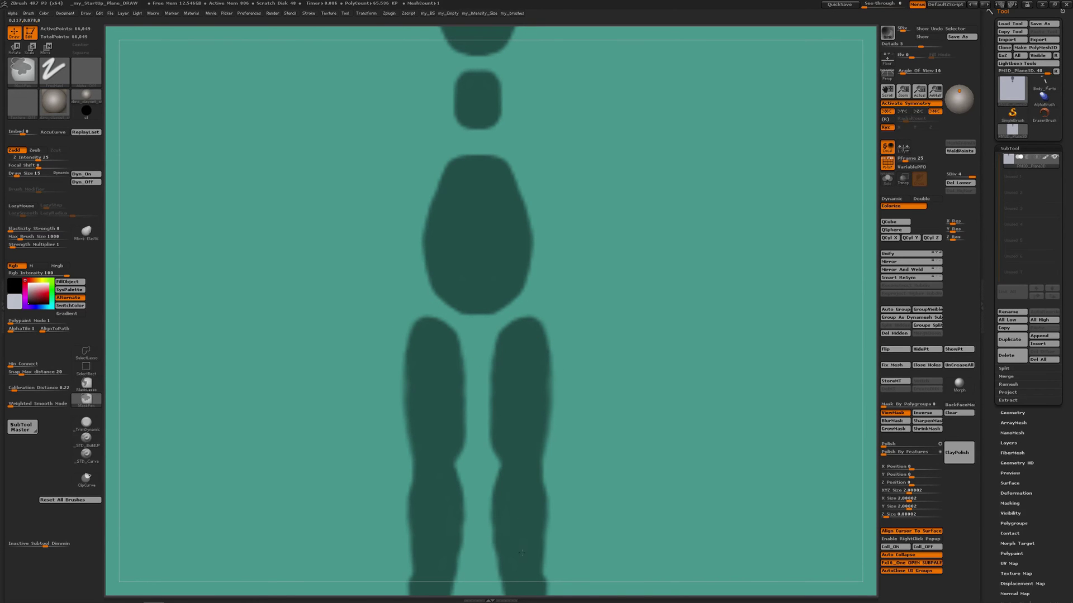
mouse_move(518, 376)
right_mouse_down("ctrl")
mouse_move(508, 483)
mouse_move(517, 357)
mouse_move(526, 398)
right_mouse_up("ctrl")
mouse_move(501, 399)
left_mouse_down("ctrl+alt")
mouse_move(515, 445)
mouse_move(543, 375)
left_mouse_up("ctrl+alt")
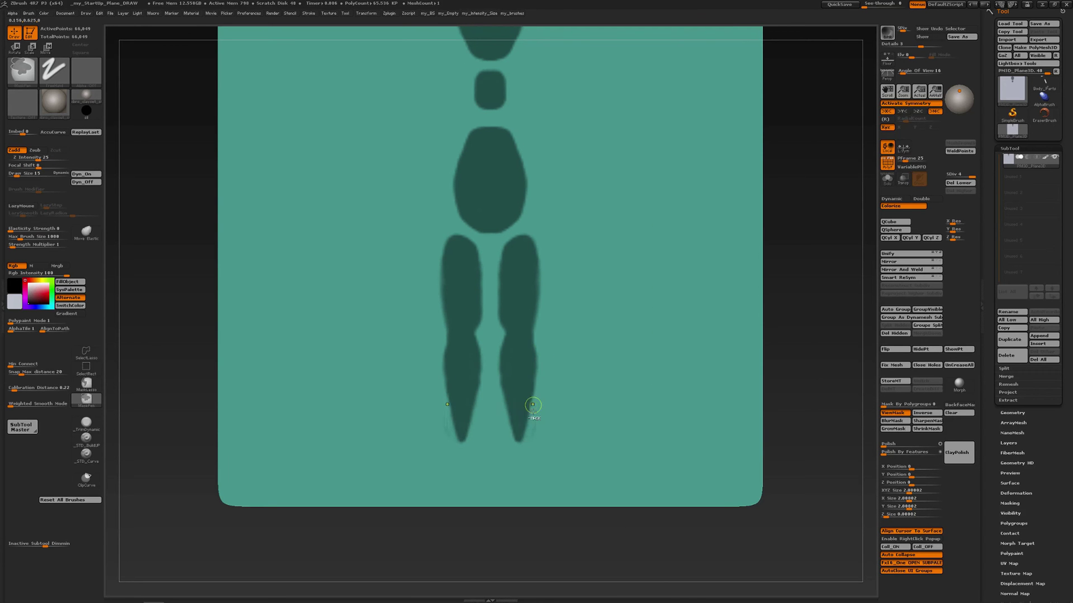
mouse_move(537, 422)
left_mouse_down("ctrl+alt")
mouse_move(537, 433)
mouse_move(525, 409)
mouse_move(515, 434)
left_mouse_up("ctrl+alt")
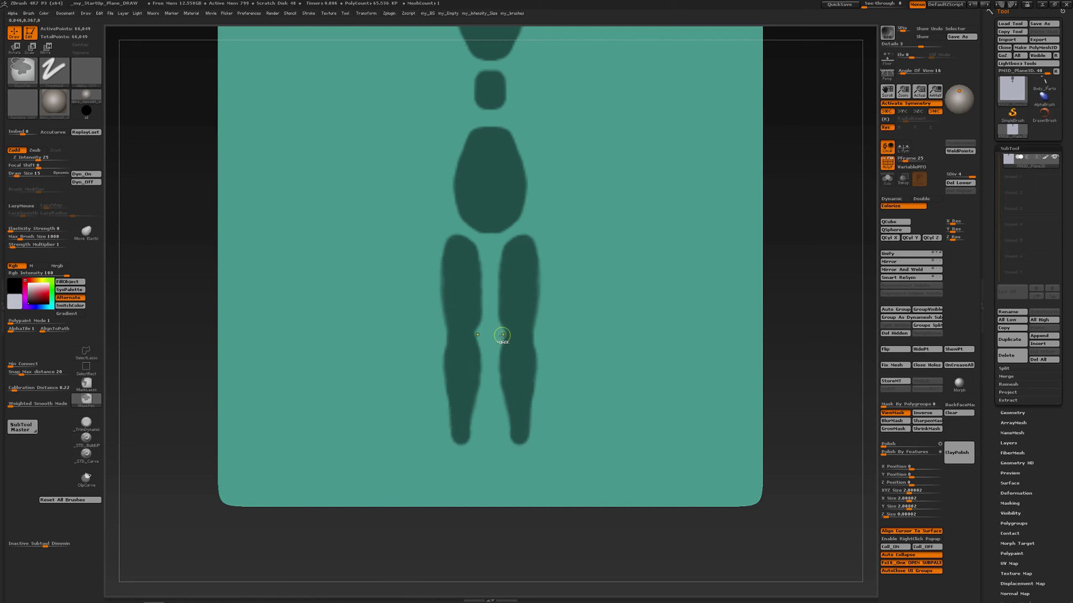
mouse_move(503, 335)
left_mouse_down("ctrl+alt")
mouse_move(497, 362)
mouse_move(540, 361)
left_mouse_up("ctrl+alt")
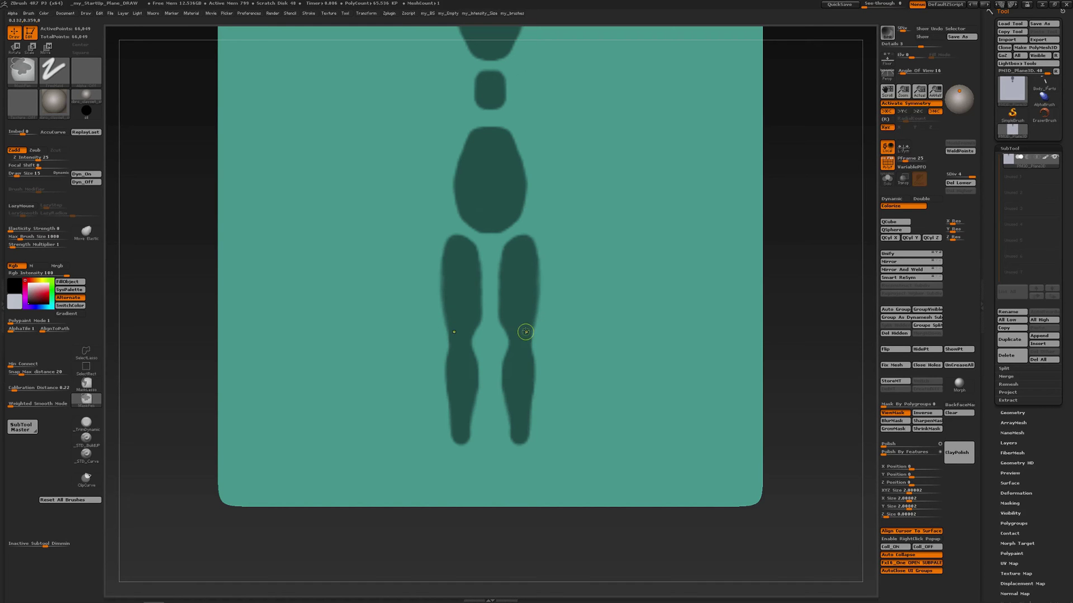
left_click_drag(534, 293, 534, 246, "ctrl")
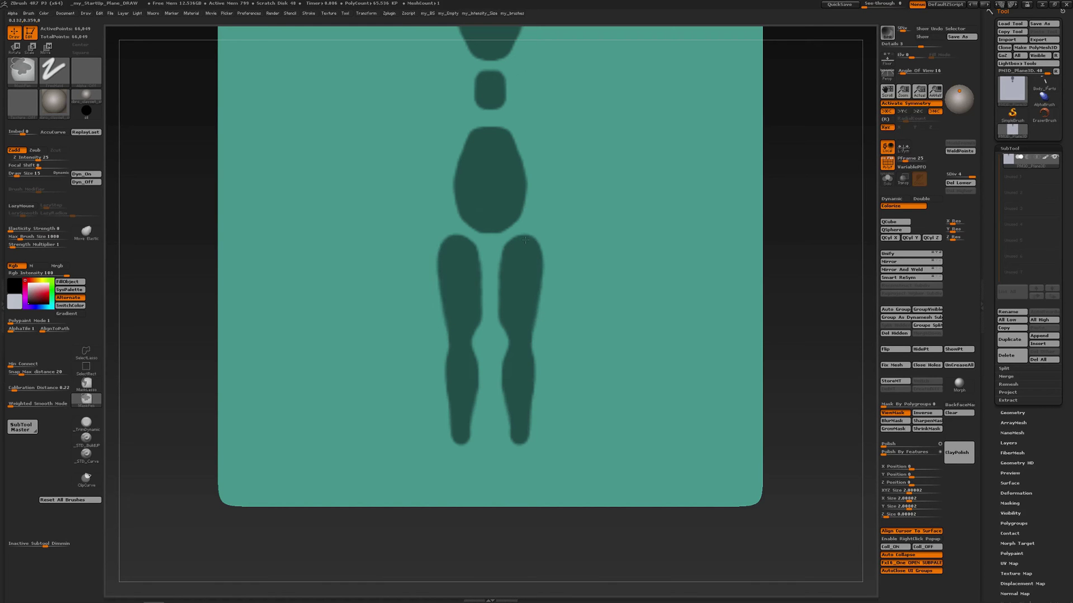
Mask two small feet below the legs and a mirrored pair of horizontal T-pose arms beside the upper torso.
left_click(517, 465, "ctrl")
mouse_move(518, 465)
left_mouse_down("ctrl")
mouse_move(523, 483)
mouse_move(508, 482)
mouse_move(519, 474)
left_mouse_up("ctrl")
mouse_move(567, 204)
right_mouse_down("alt")
mouse_move(564, 297)
mouse_move(566, 263)
right_mouse_up("alt")
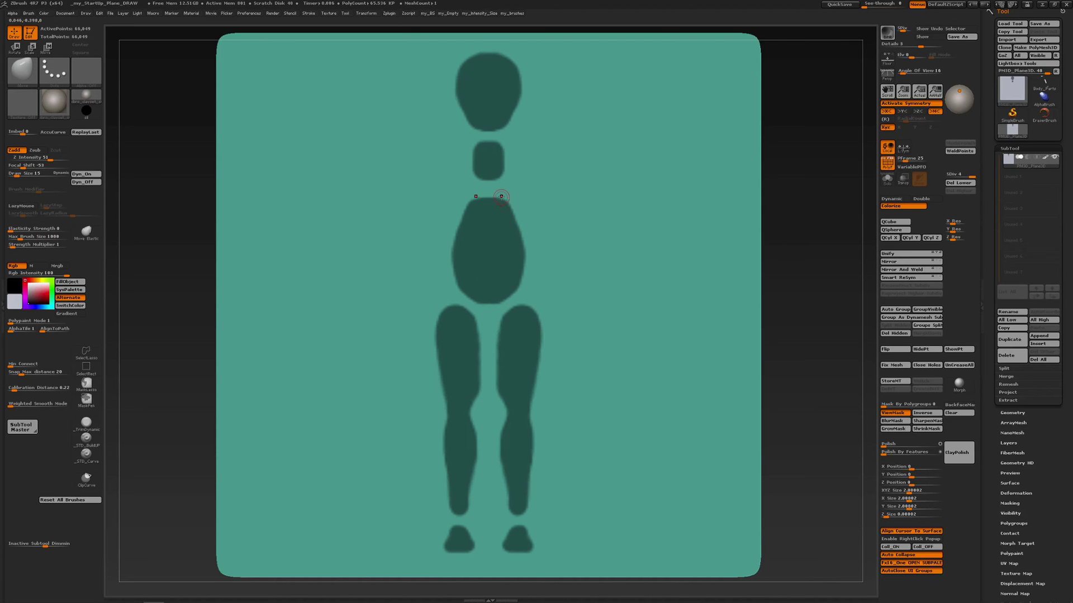
left_click_drag(479, 202, 703, 203, "ctrl")
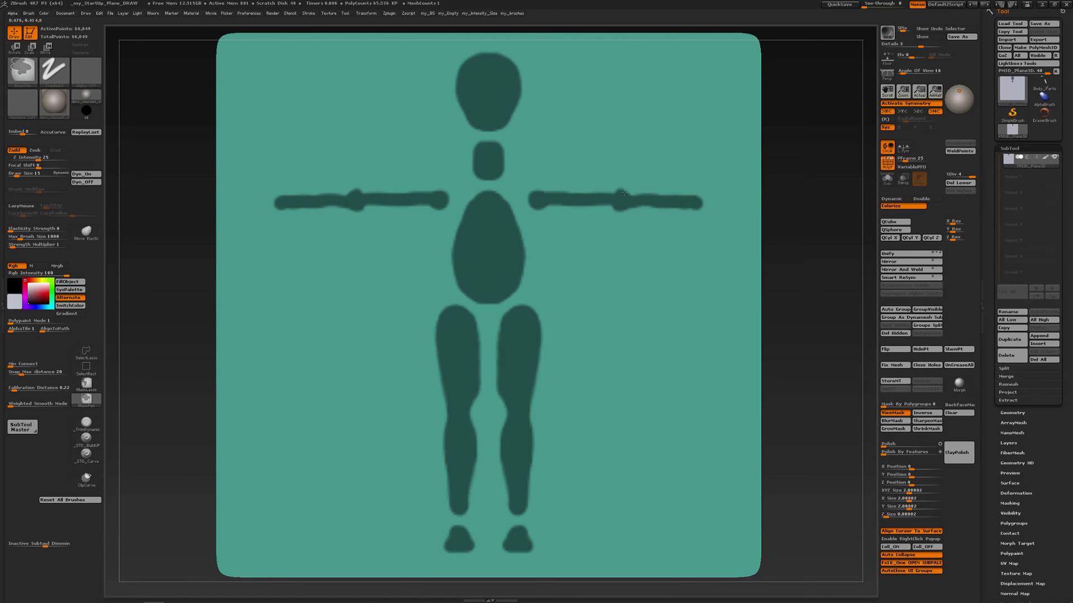
mouse_move(623, 192)
left_mouse_down("ctrl")
mouse_move(696, 201)
mouse_move(654, 211)
mouse_move(620, 190)
mouse_move(540, 191)
mouse_move(560, 207)
mouse_move(613, 204)
mouse_move(543, 205)
left_mouse_up("ctrl")
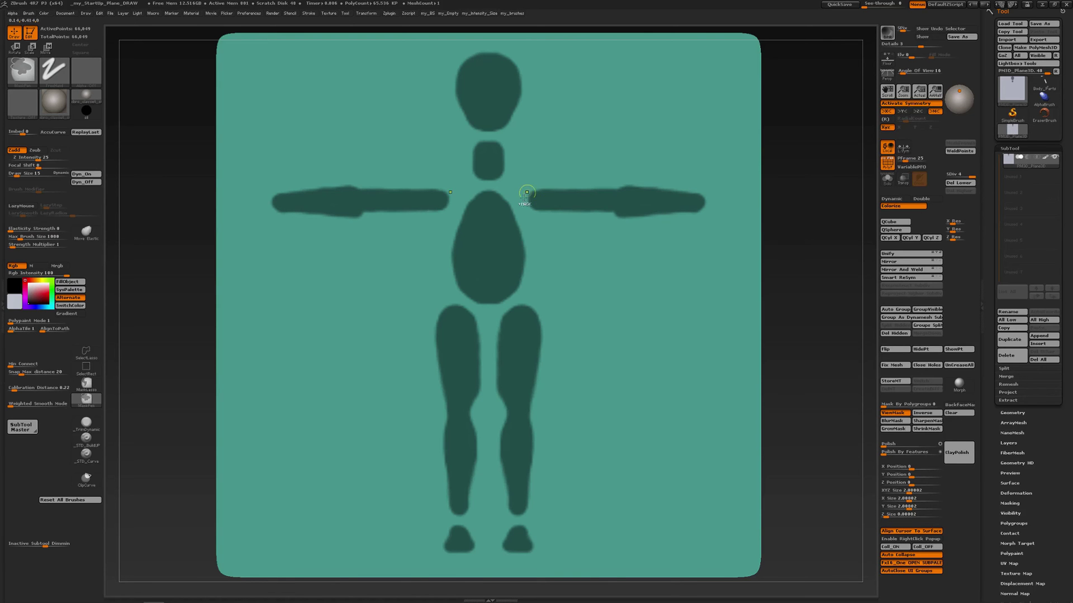
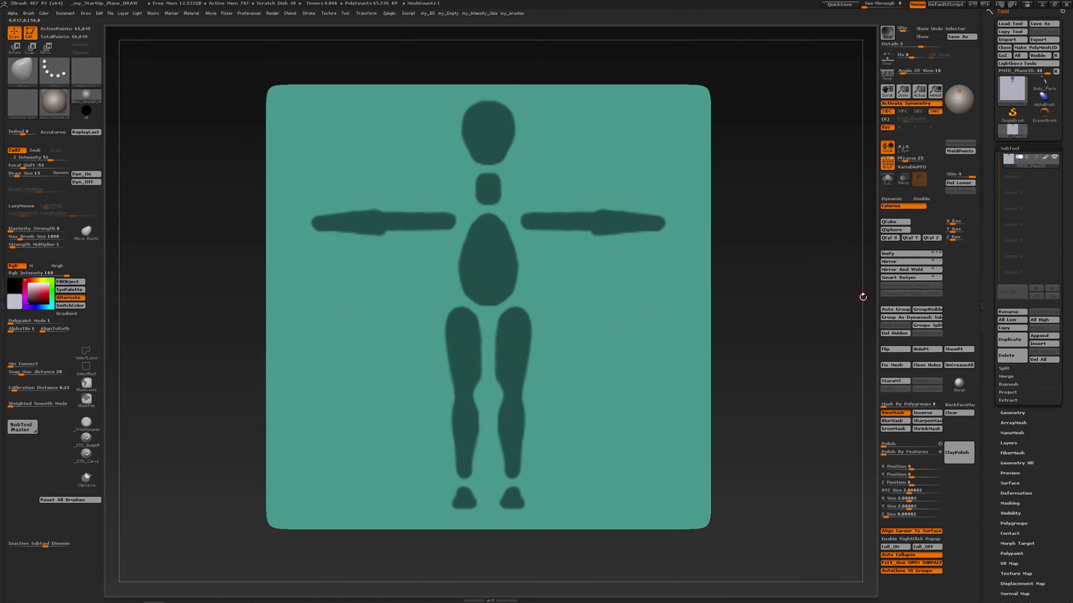
Reduce the mesh to the masked body shapes by removing the lower subdivision levels and the hidden remainder of the plane.
left_click(928, 351)
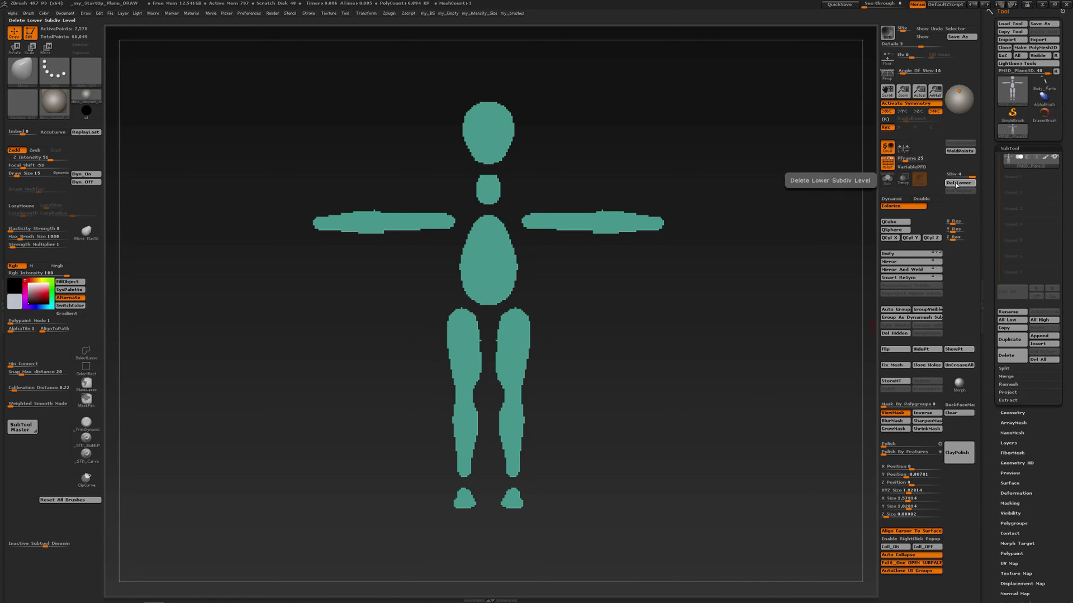
left_click(894, 333)
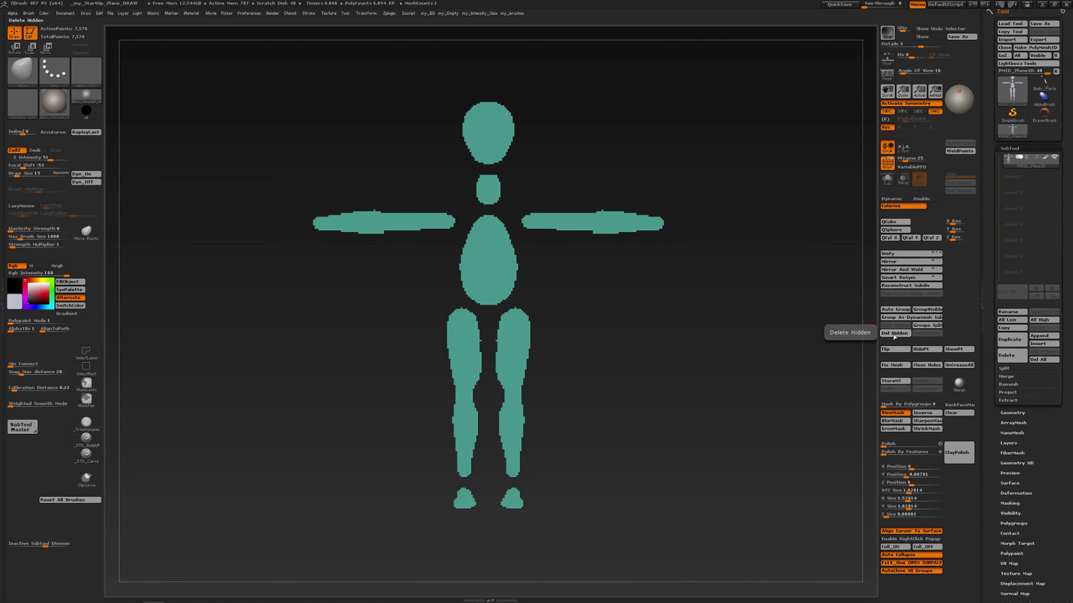
left_click(888, 163)
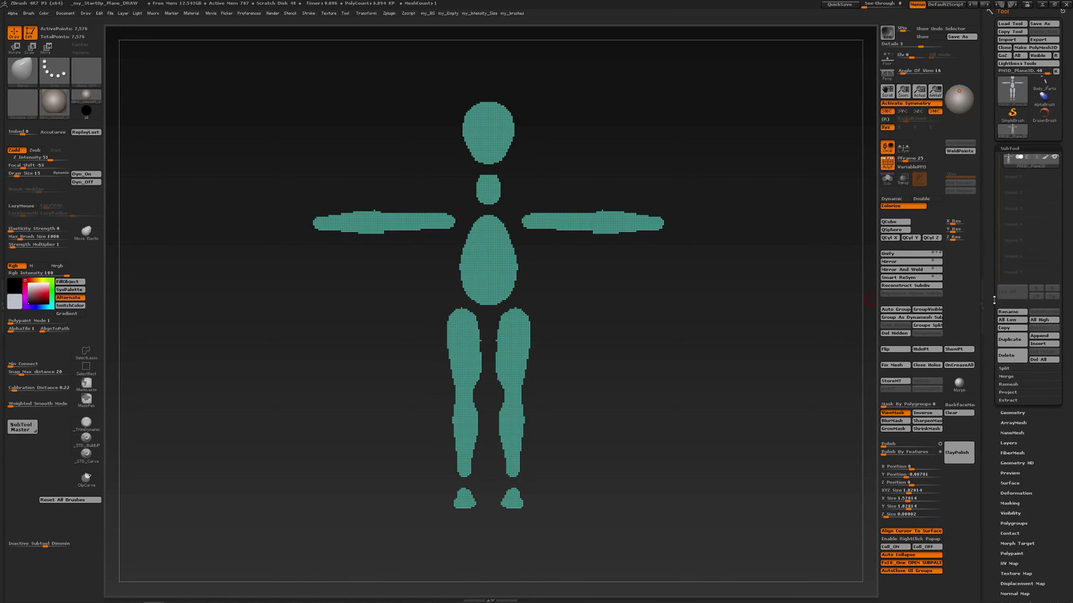
Mask the body shapes by feature using only Border, with Groups and Crease off, and invert the mask.
left_click_drag(987, 323, 995, 290)
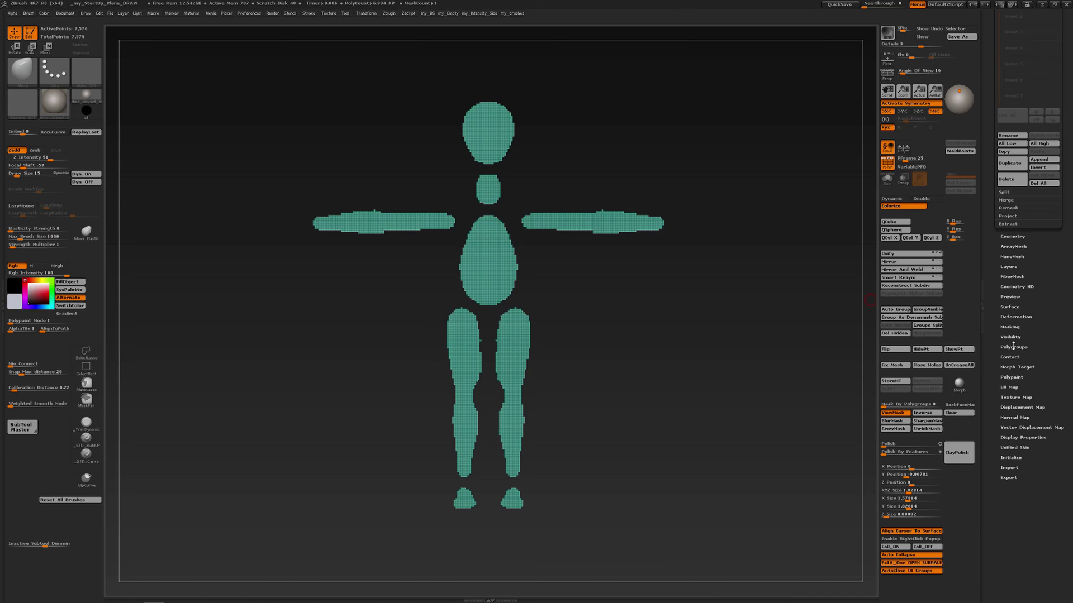
left_click(1010, 327)
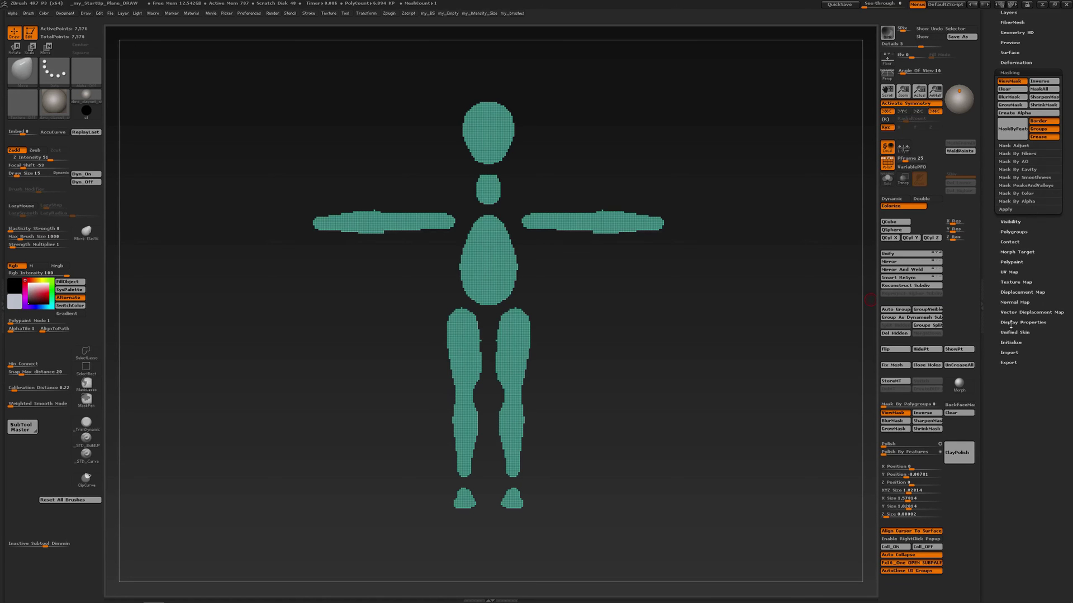
left_click_drag(990, 166, 988, 235)
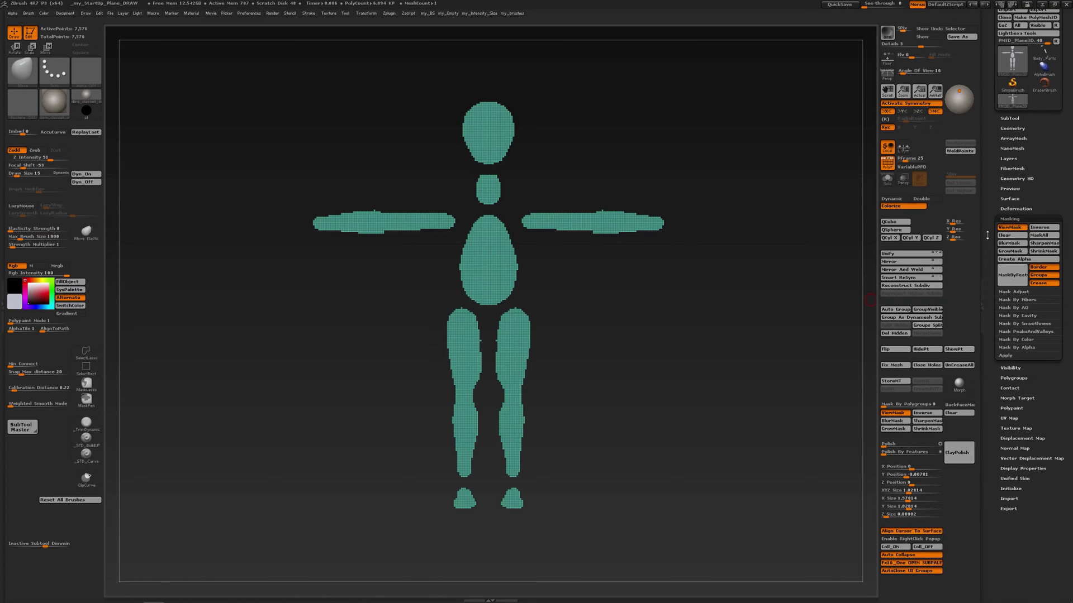
left_click(1042, 283)
left_click(1042, 274)
left_click(1016, 279)
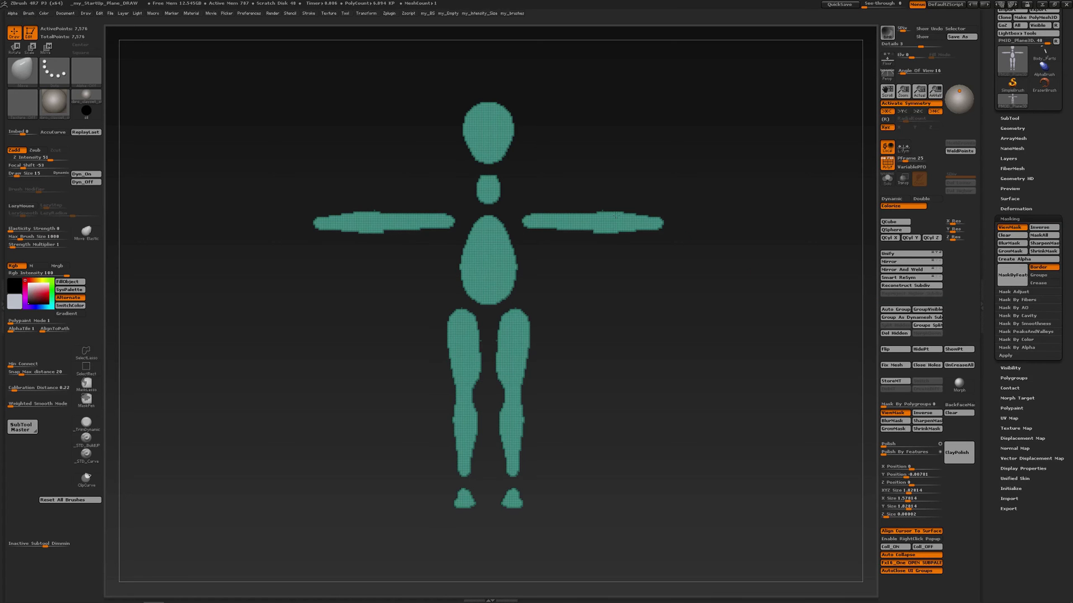
left_click(709, 288, "ctrl")
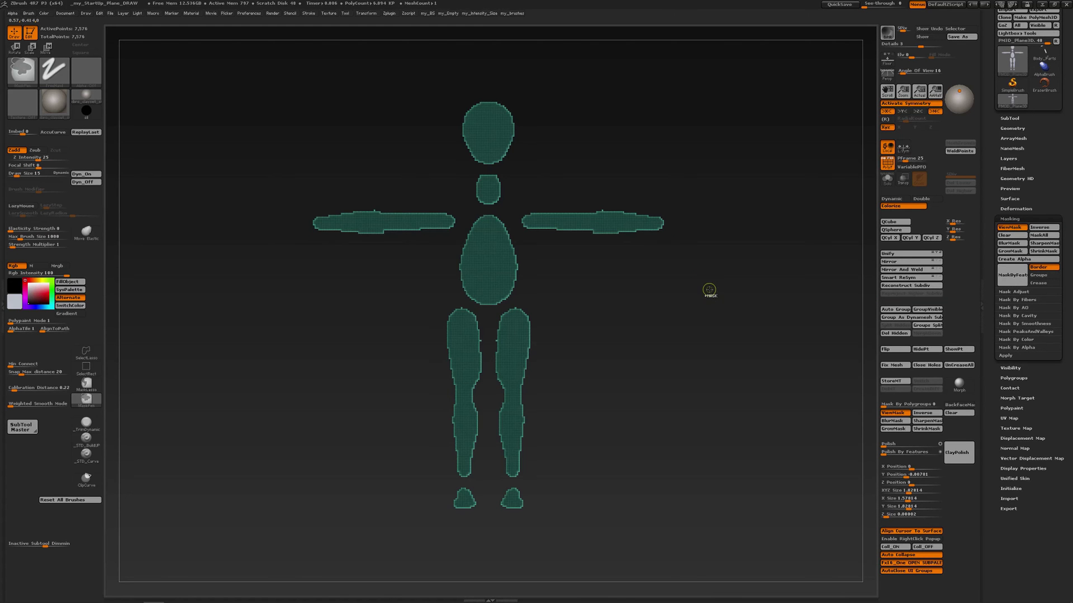
Smooth the jagged outlines of the body shapes with Polish By Features and turn off the mask display.
left_click(911, 453)
left_click_drag(943, 452, 947, 452)
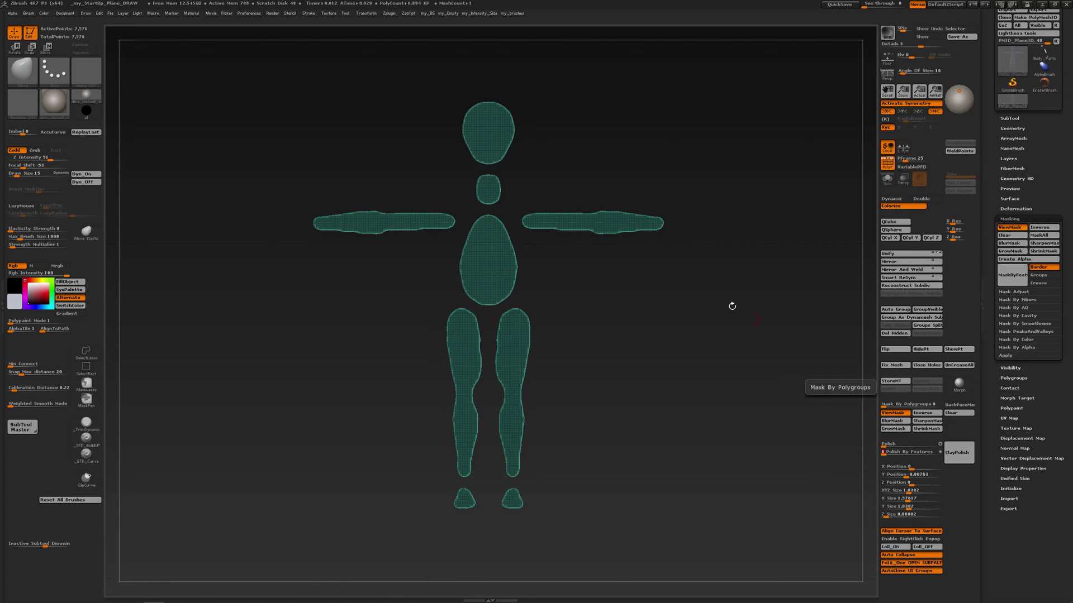
left_click_drag(589, 199, 528, 183, "alt")
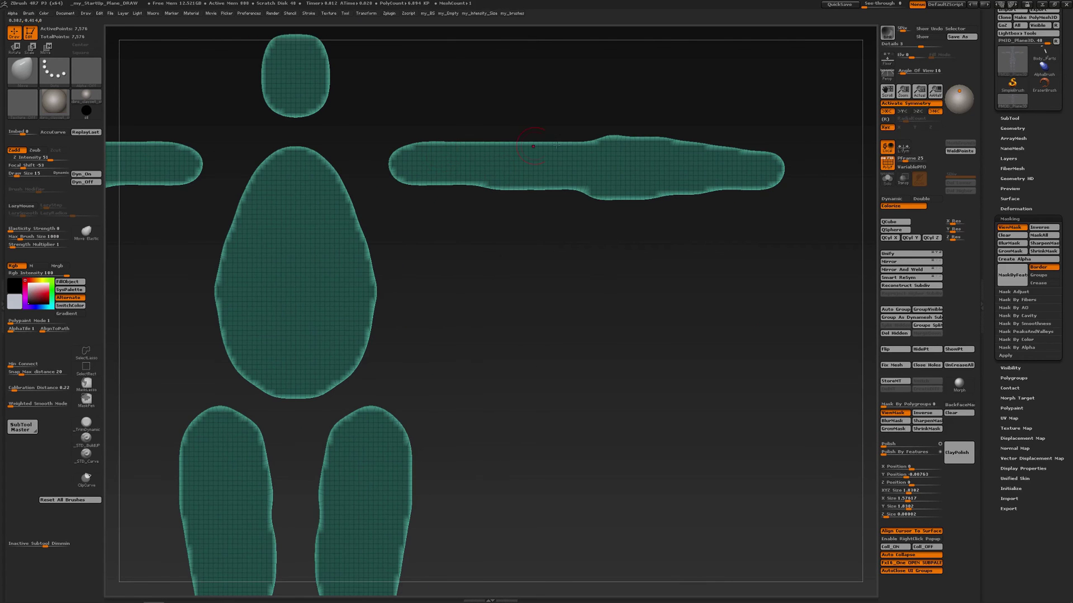
left_click_drag(617, 236, 646, 153, "alt")
key("ctrl+h")
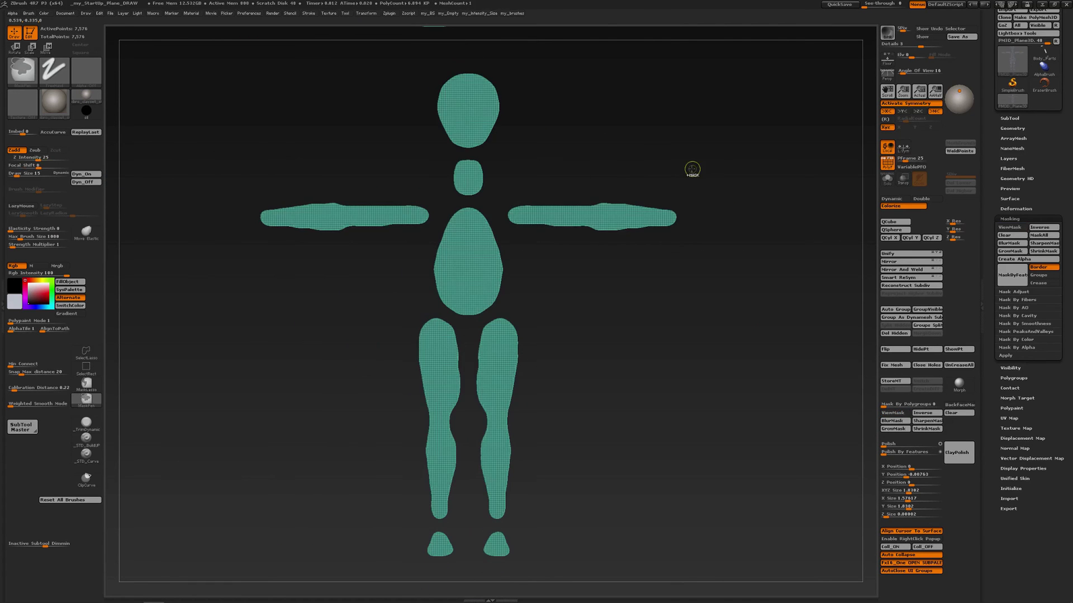
Remesh the body shapes with ZRemesher using a very low target polygon count.
left_click(1011, 128)
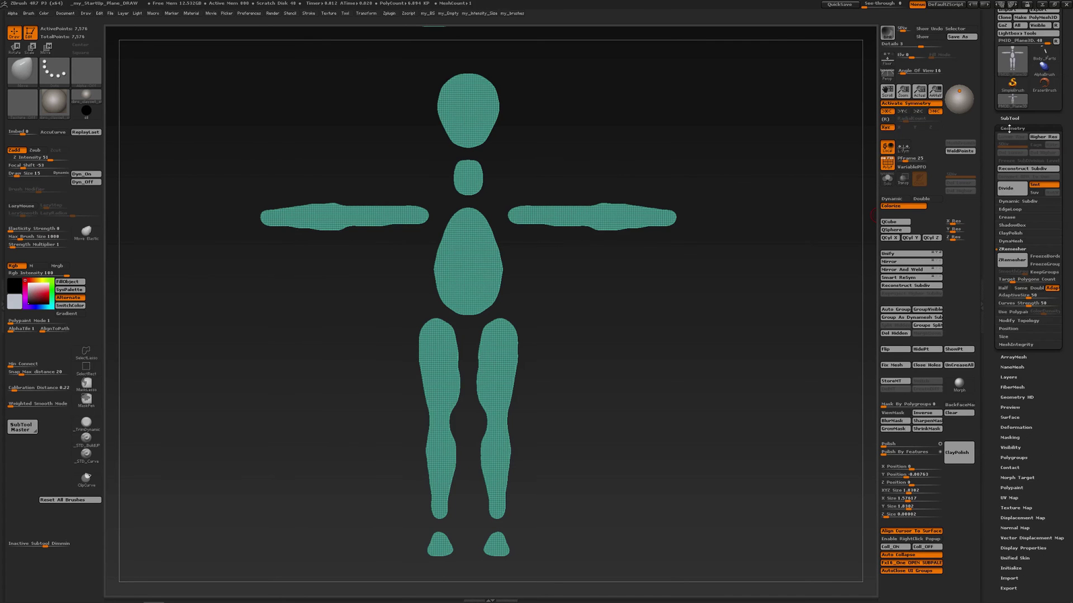
left_click(1003, 280)
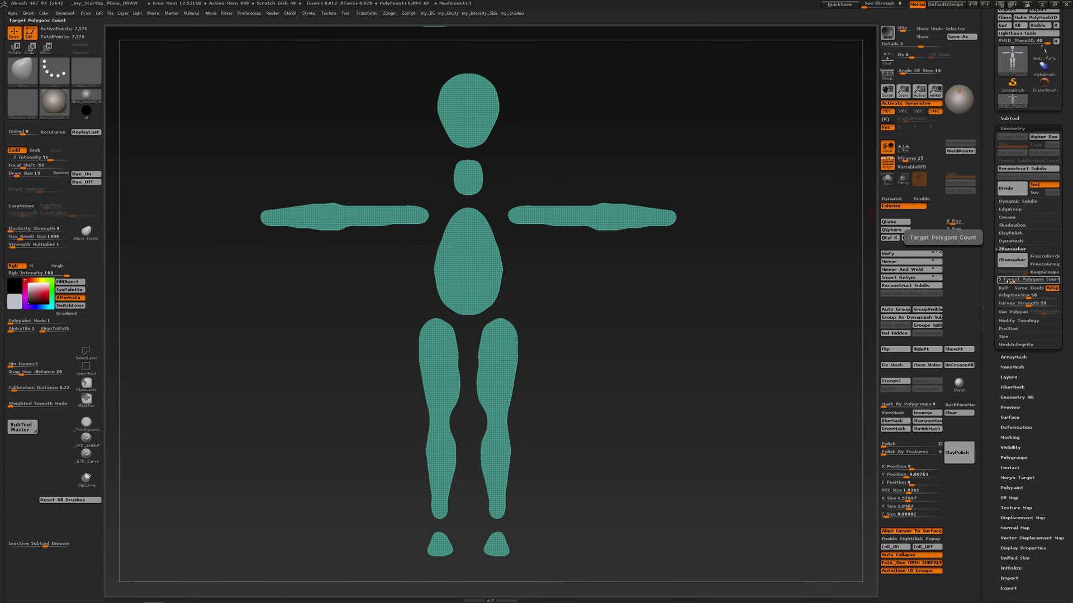
left_click_drag(1003, 280, 999, 280)
left_click(999, 281)
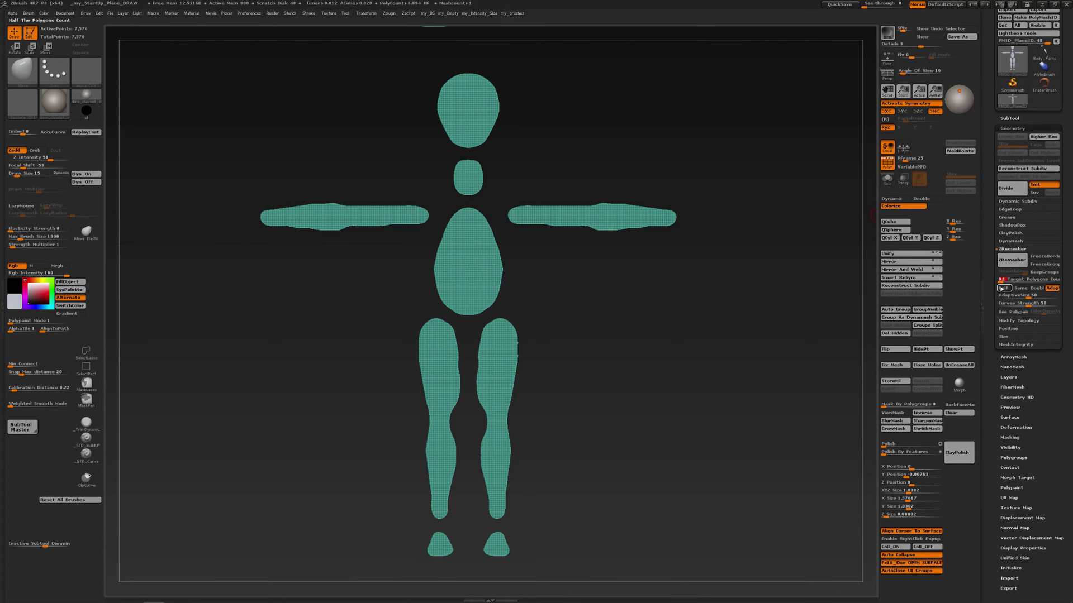
left_click(1012, 261)
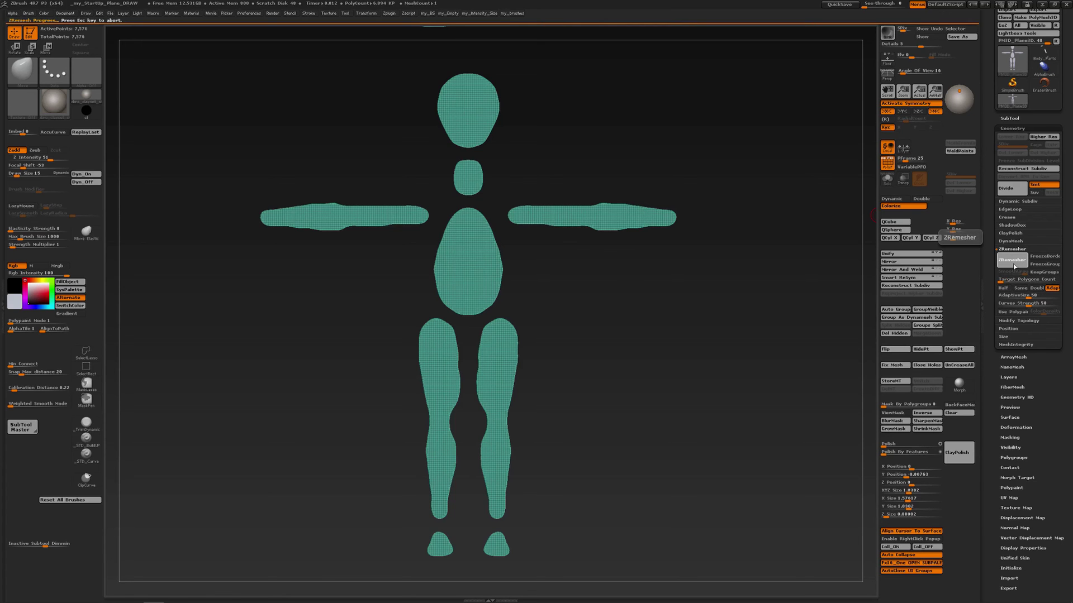
left_click_drag(610, 199, 708, 217, "alt")
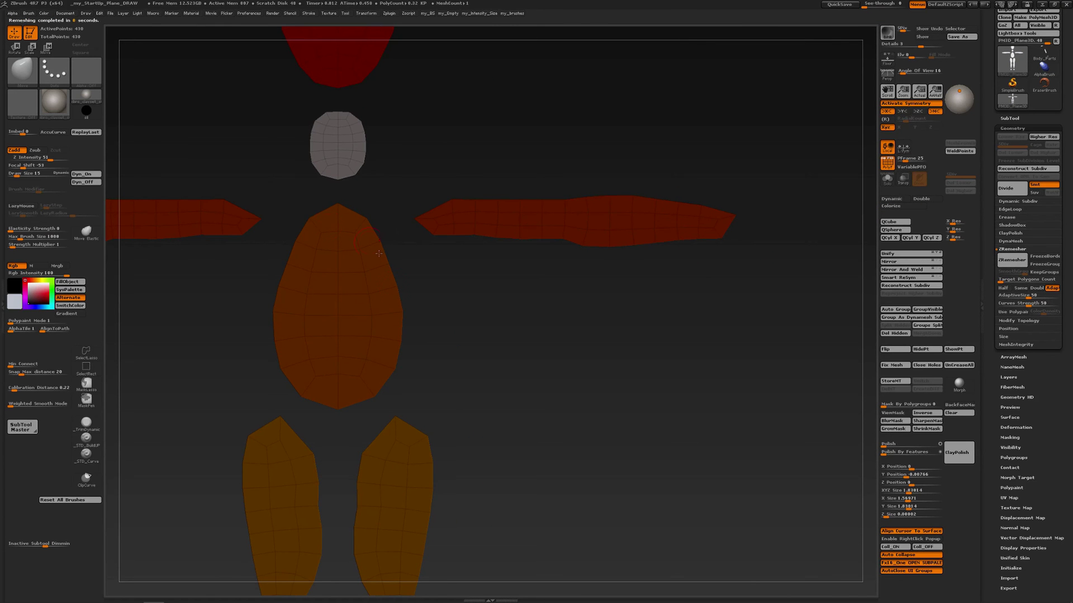
Check the remeshed body shapes from head to feet and subdivide the mesh once.
left_click_drag(443, 335, 500, 232, "alt")
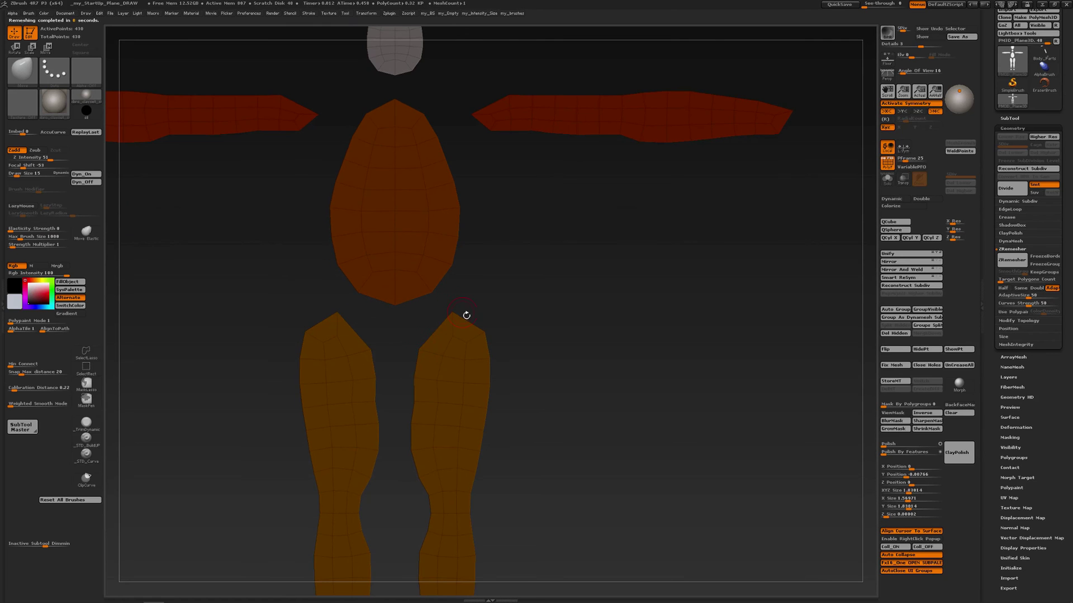
right_click_drag(460, 358, 505, 355, "ctrl")
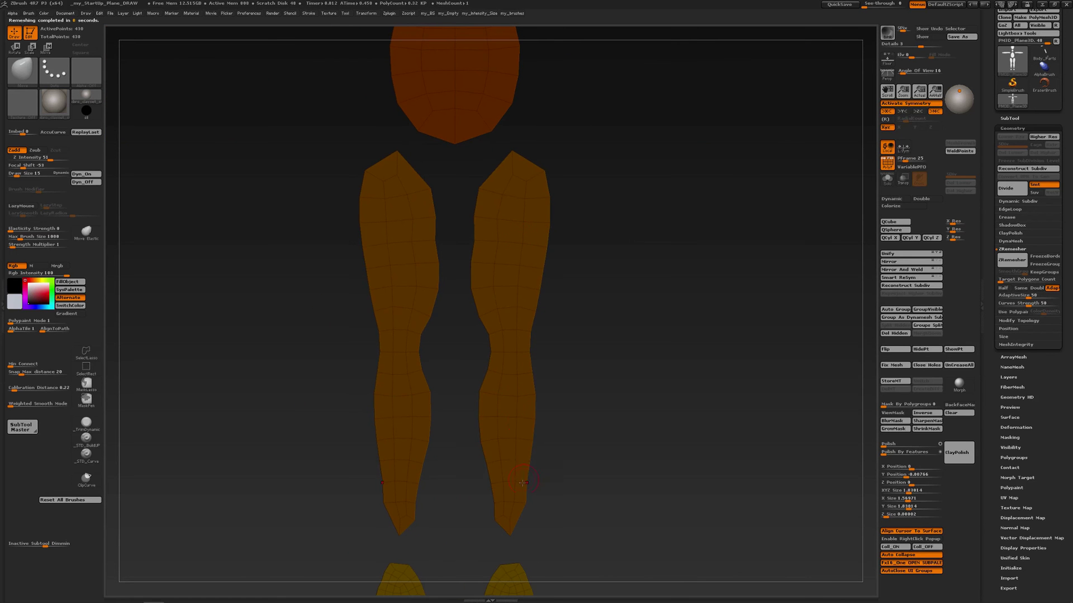
right_click_drag(502, 417, 529, 384, "alt")
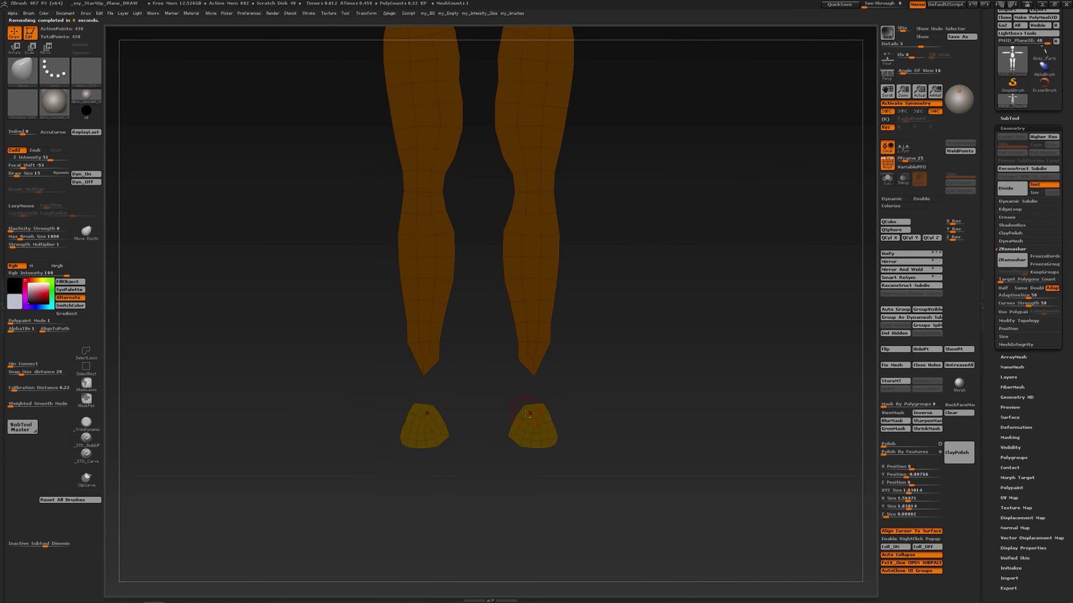
right_click_drag(592, 337, 565, 294, "ctrl")
right_click_drag(566, 236, 554, 453, "alt")
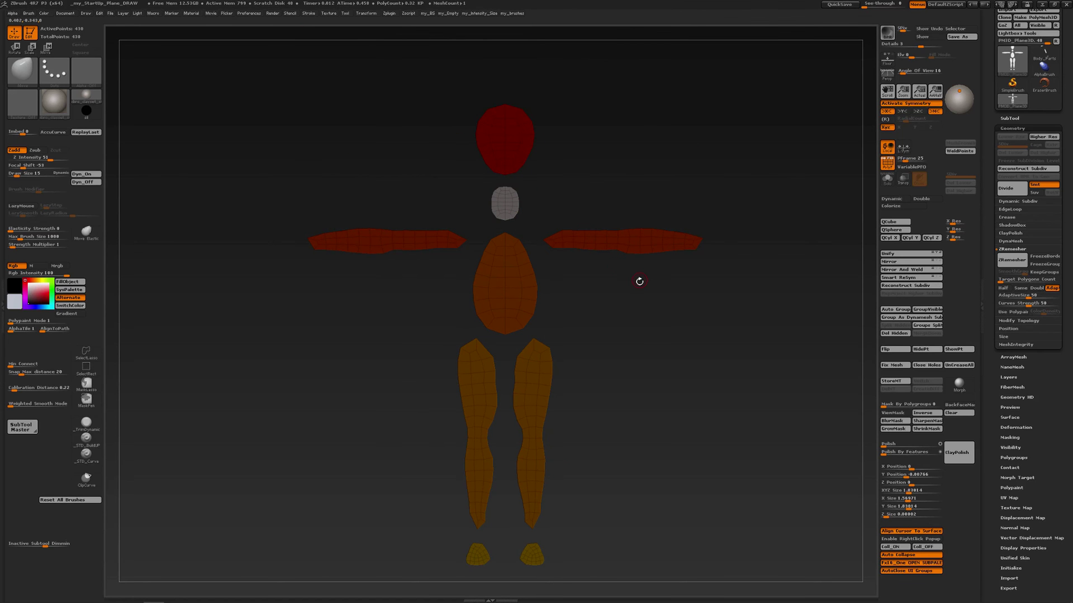
key("ctrl")
key("ctrl+d")
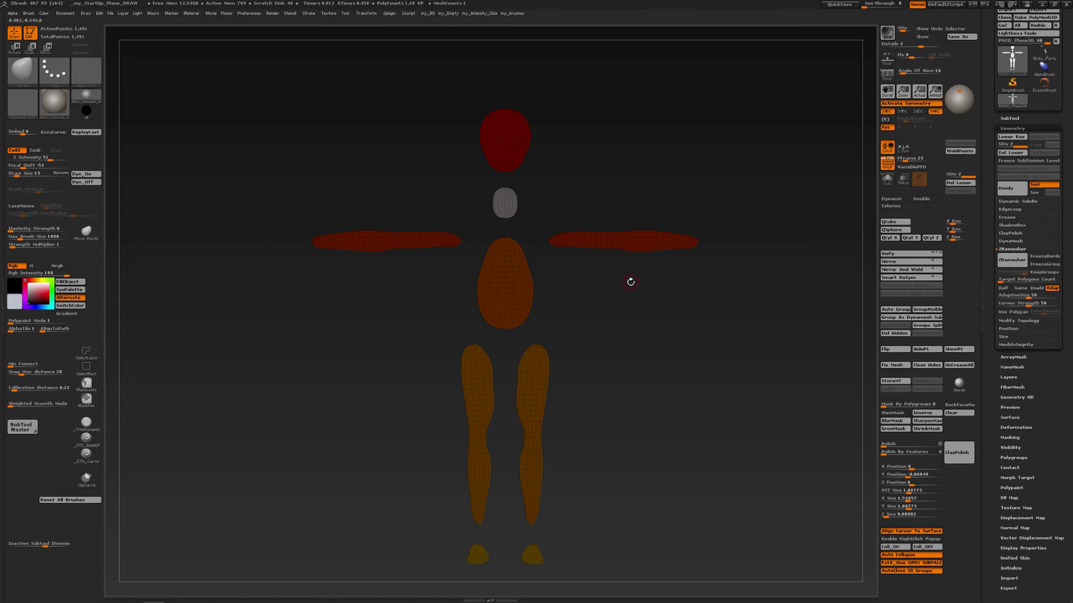
Turn off the polyframe display and fill the body shapes with white.
key("shift+f")
left_click(25, 280)
left_click(70, 282)
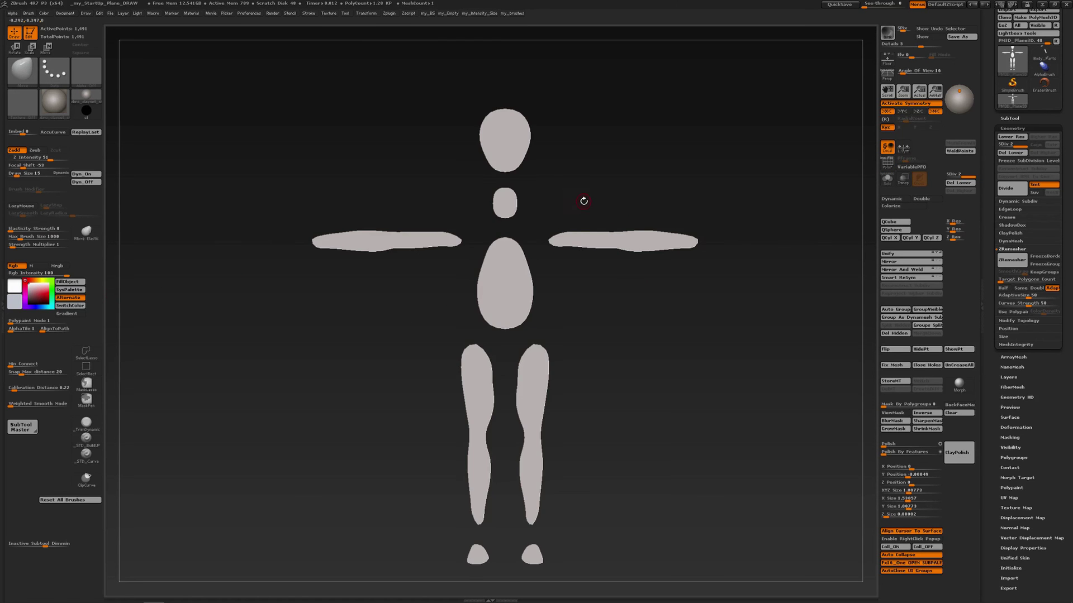
Enlarge the Move brush to a draw size of 62 and reshape the head outline symmetrically.
key("s")
left_click_drag(581, 193, 591, 195)
key("x")
mouse_move(518, 128)
right_mouse_down("alt")
mouse_move(519, 139)
mouse_move(515, 127)
right_mouse_up("alt")
key("x")
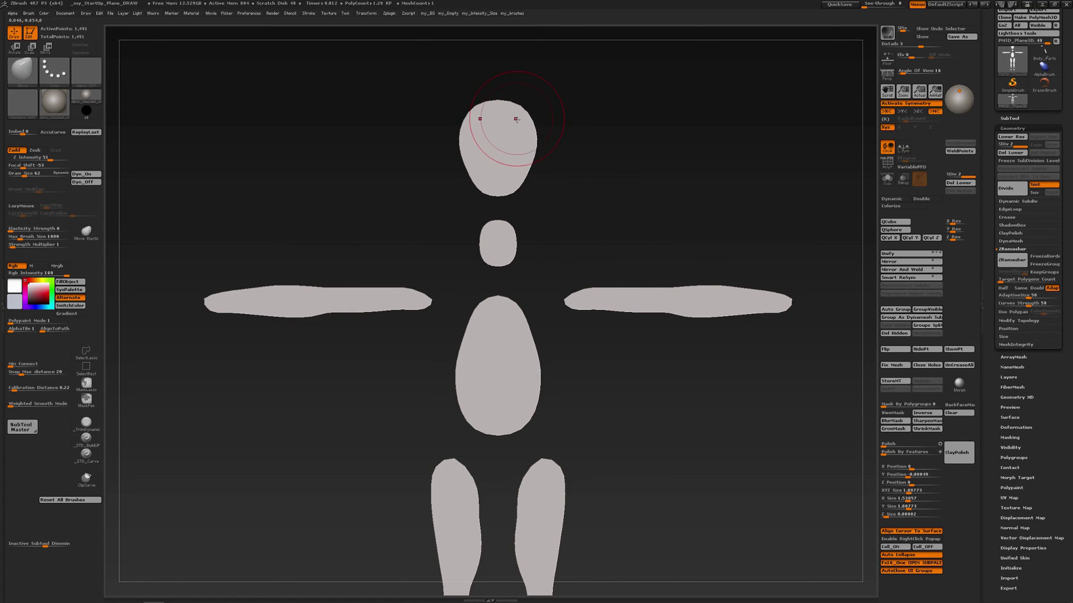
left_click_drag(521, 113, 521, 111)
left_click_drag(514, 150, 518, 170)
right_click_drag(517, 170, 517, 228, "alt")
Mask everything except the neck, lengthen it vertically with the Move brush, and clear the mask.
key("ctrl+shift")
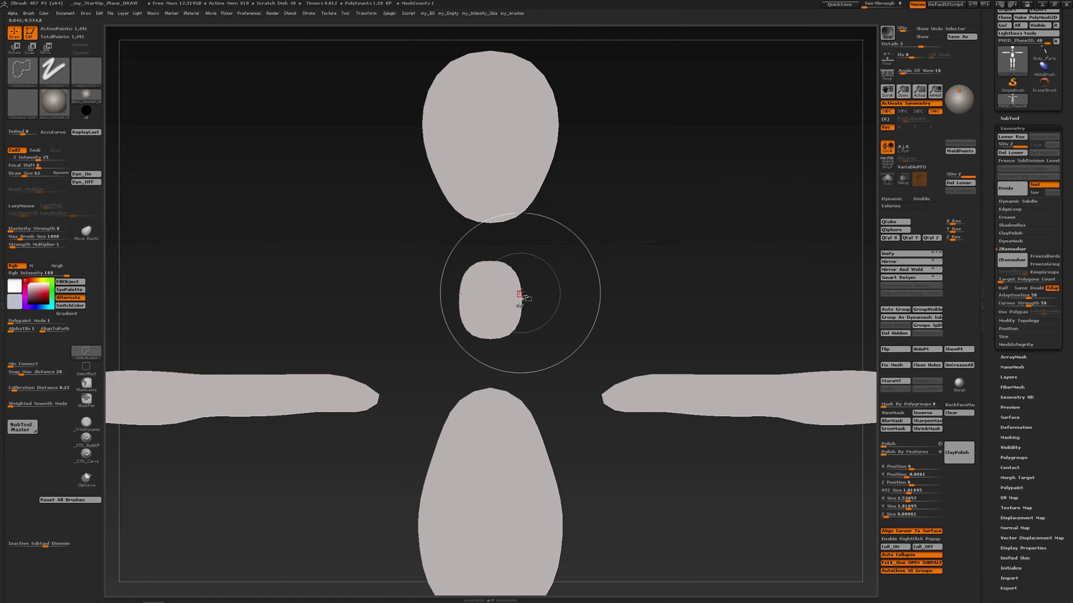
left_click(86, 366)
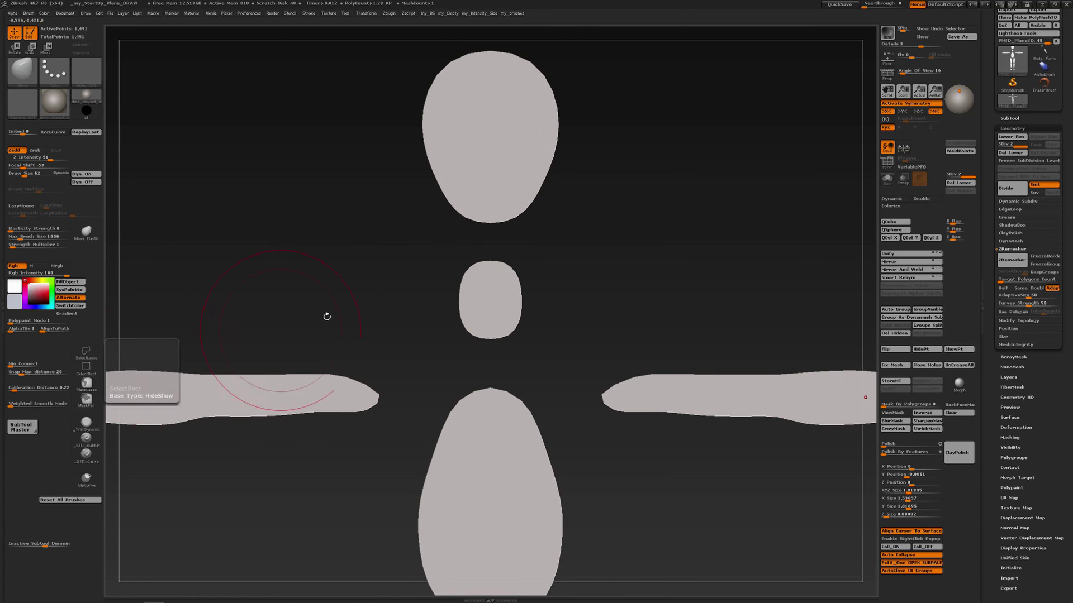
left_click(503, 303, "ctrl+shift")
left_click(593, 250, "ctrl")
left_click(597, 248, "ctrl+shift")
left_click(601, 244, "ctrl")
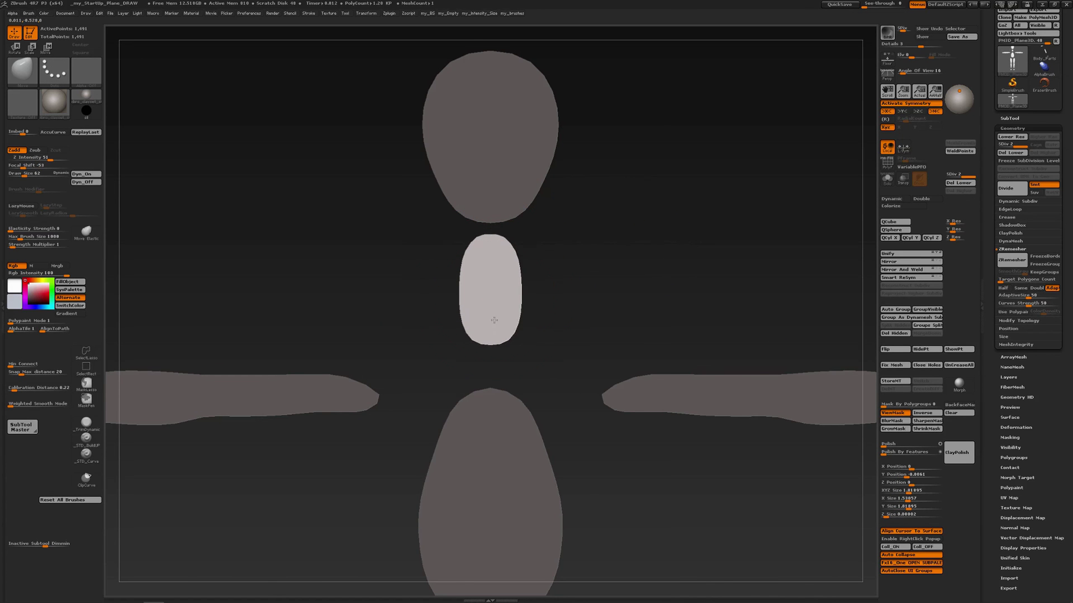
mouse_move(495, 307)
left_mouse_down()
mouse_move(493, 347)
mouse_move(495, 309)
left_mouse_up()
left_click(560, 220, "ctrl")
Reshape the head with the Move brush so that its chin meets the top of the neck.
left_click_drag(498, 200, 496, 223)
mouse_move(530, 182)
left_mouse_down()
mouse_move(548, 137)
mouse_move(541, 109)
left_mouse_up()
left_click_drag(595, 250, 587, 206, "alt")
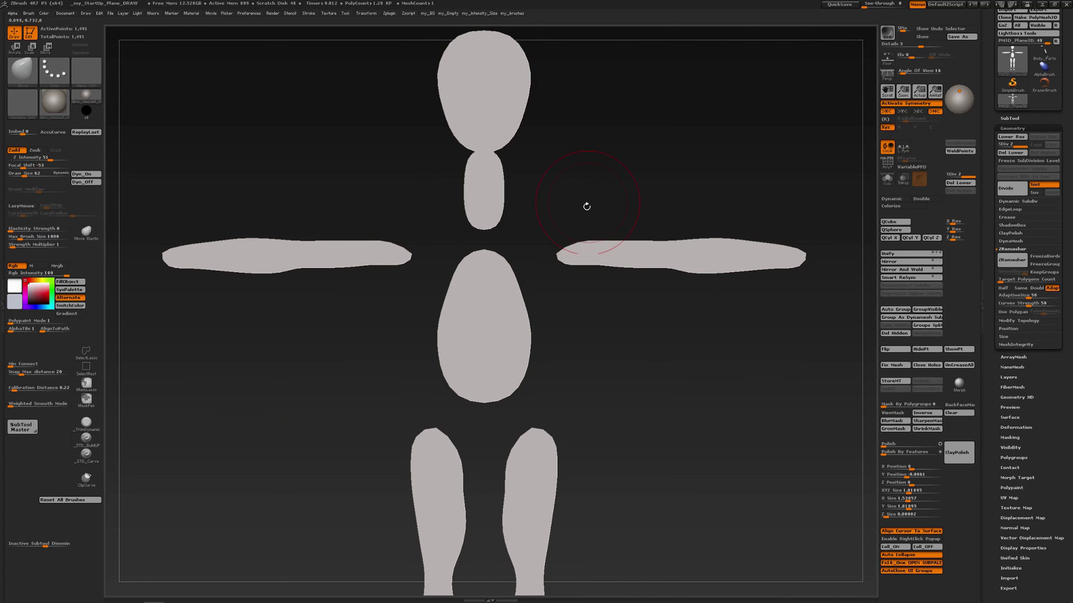
Mask everything except the arms, extend them toward the torso and slightly outward with the Move brush, and clear the mask.
key("w")
left_click(623, 256, "ctrl")
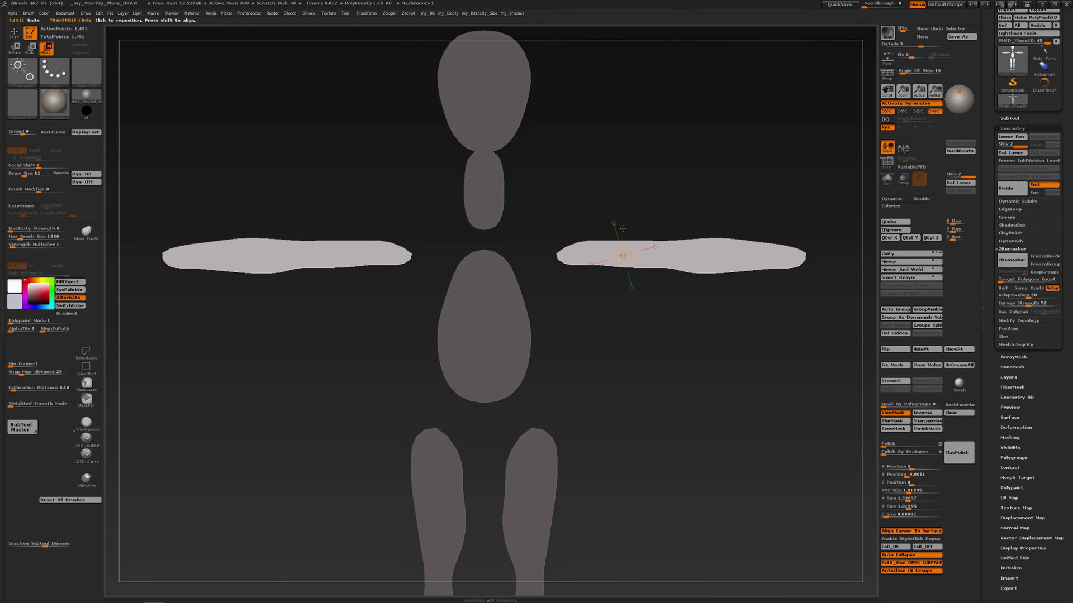
key("q")
mouse_move(587, 250)
left_mouse_down()
mouse_move(564, 246)
mouse_move(808, 253)
left_mouse_up()
mouse_move(677, 266)
left_mouse_down()
mouse_move(676, 241)
mouse_move(633, 254)
left_mouse_up()
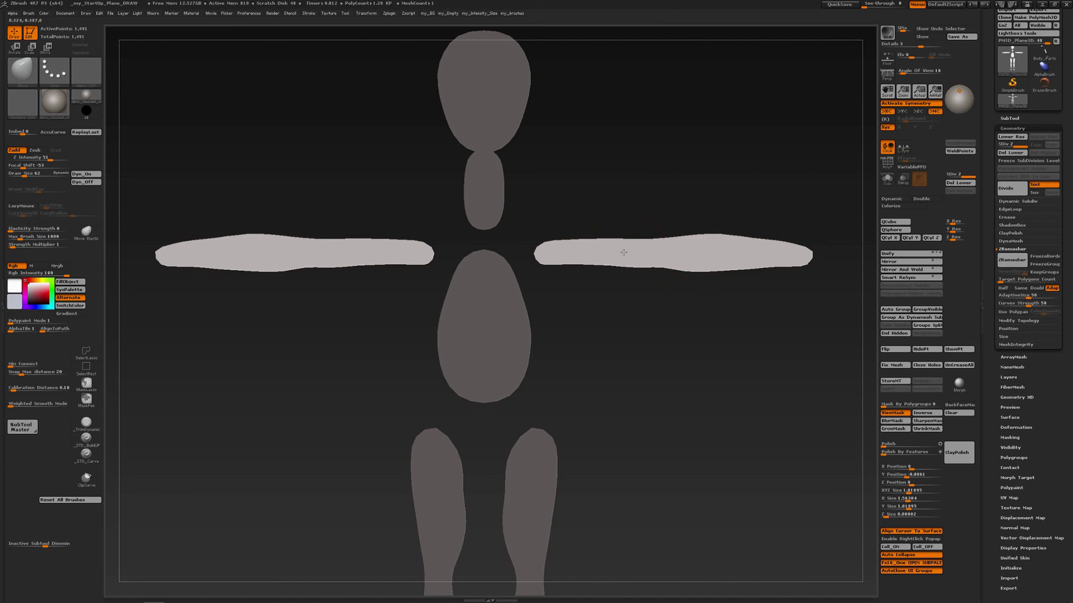
left_click_drag(605, 149, 603, 188, "ctrl")
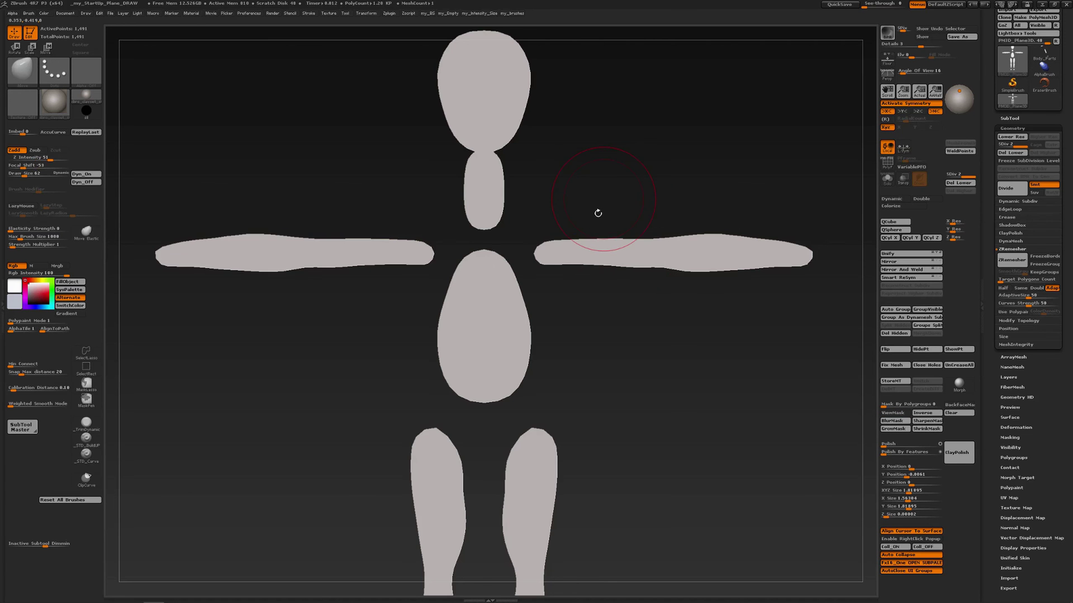
Isolate the torso with a mask, raise and widen the chest up to the neck, narrow the waist, and clear the mask.
key("w")
left_click(496, 299, "ctrl")
key("q")
mouse_move(488, 251)
left_mouse_down()
mouse_move(486, 229)
mouse_move(503, 232)
mouse_move(515, 270)
left_mouse_up()
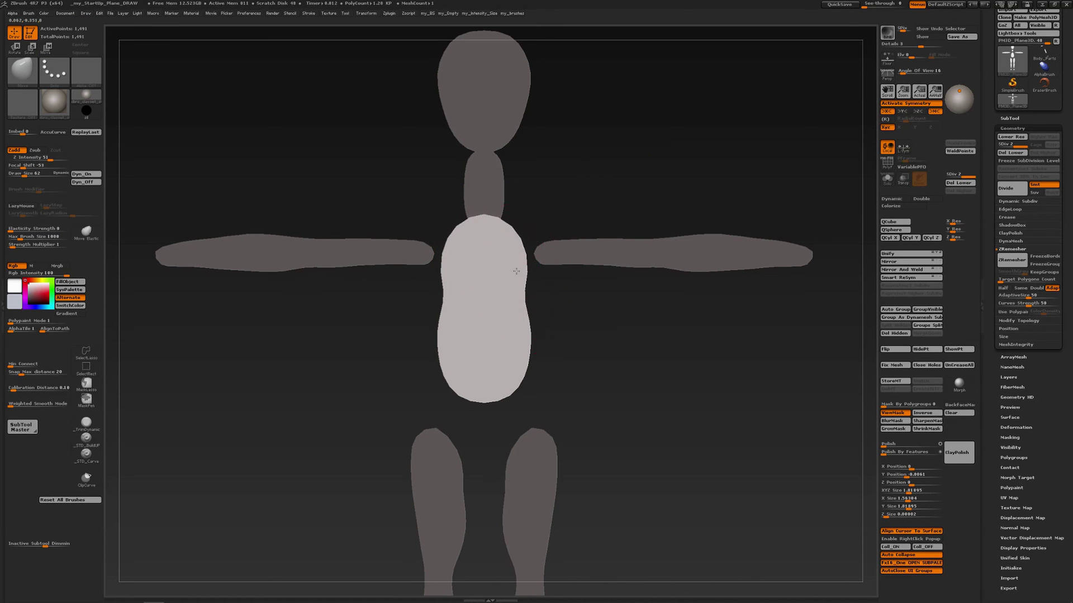
mouse_move(484, 385)
left_mouse_down()
mouse_move(483, 419)
mouse_move(520, 366)
mouse_move(500, 326)
left_mouse_up()
mouse_move(491, 246)
left_mouse_down()
mouse_move(521, 235)
mouse_move(529, 245)
left_mouse_up()
left_click_drag(511, 299, 518, 335)
right_click_drag(558, 294, 527, 251, "ctrl")
left_click_drag(569, 209, 567, 250, "ctrl")
Refine the torso's hip outline with the Move brush and turn the polyframe display back on.
right_click_drag(550, 274, 548, 231, "alt")
left_click_drag(548, 230, 571, 183, "alt")
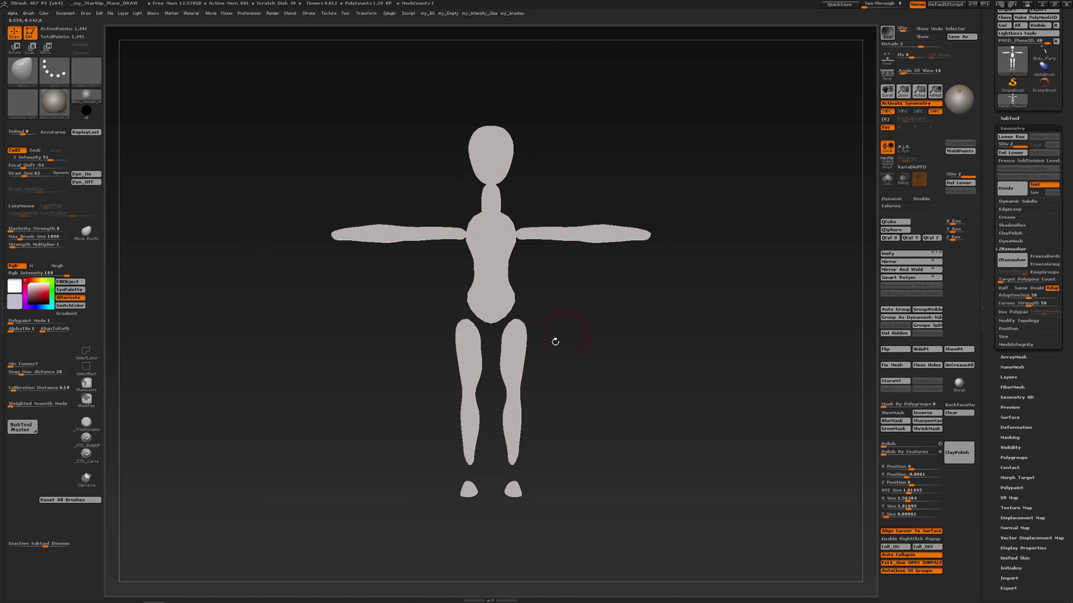
mouse_move(516, 299)
left_mouse_down()
mouse_move(553, 297)
mouse_move(527, 297)
left_mouse_up()
key("shift")
right_click_drag(567, 227, 592, 230, "alt")
mouse_move(592, 229)
left_mouse_down()
mouse_move(604, 230)
mouse_move(588, 226)
left_mouse_up()
scroll(585, 235, "down", 5)
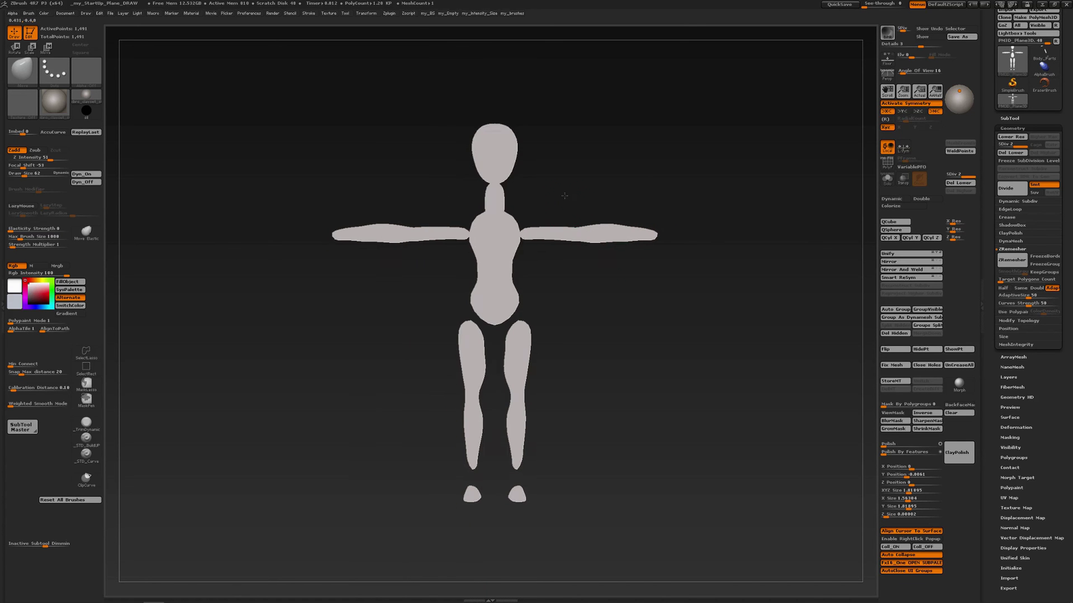
key("shift+f")
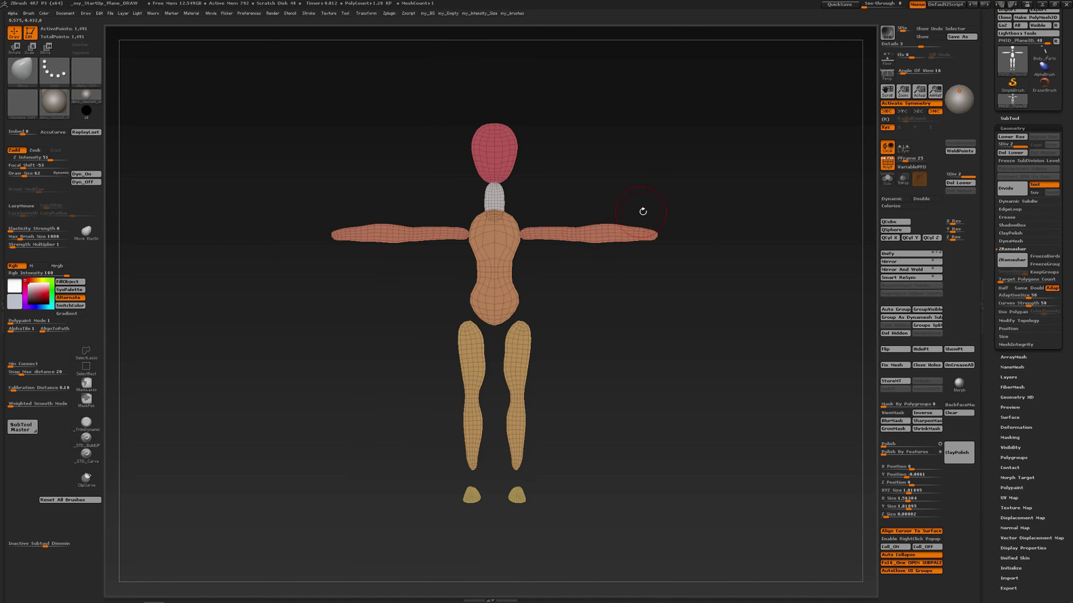
Insert a Plane3D as a new subtool and subdivide it to level 4.
left_click_drag(1005, 118, 992, 158)
left_click(1005, 115)
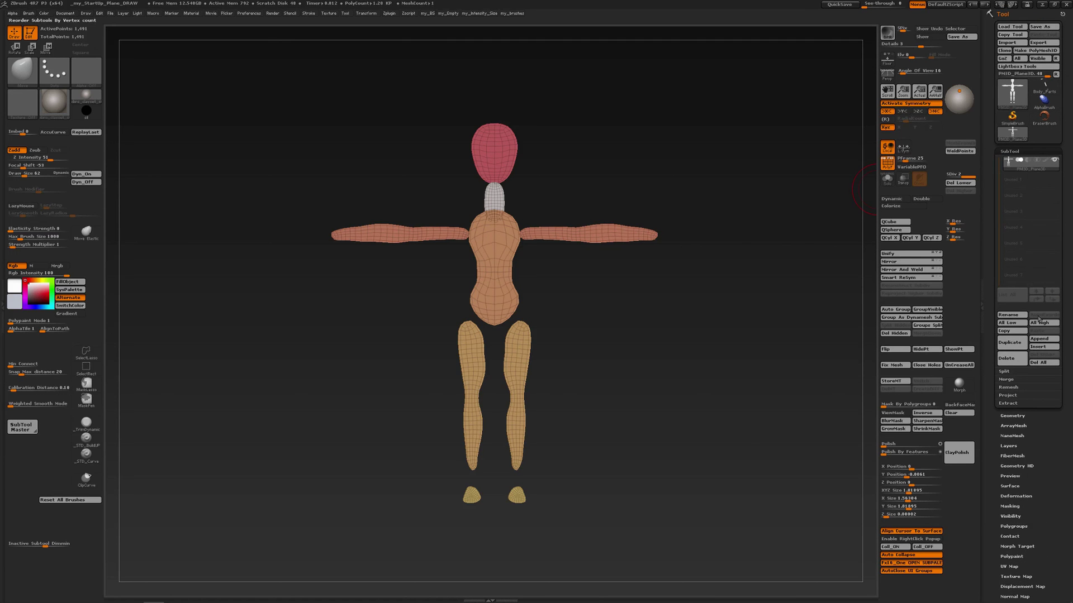
left_click(1039, 347)
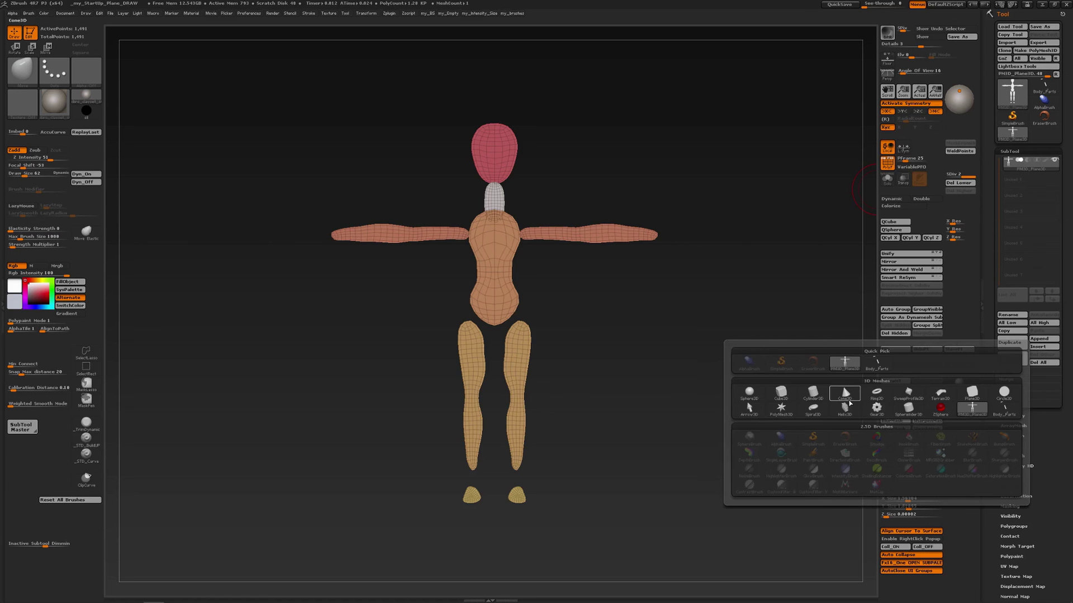
left_click(971, 393)
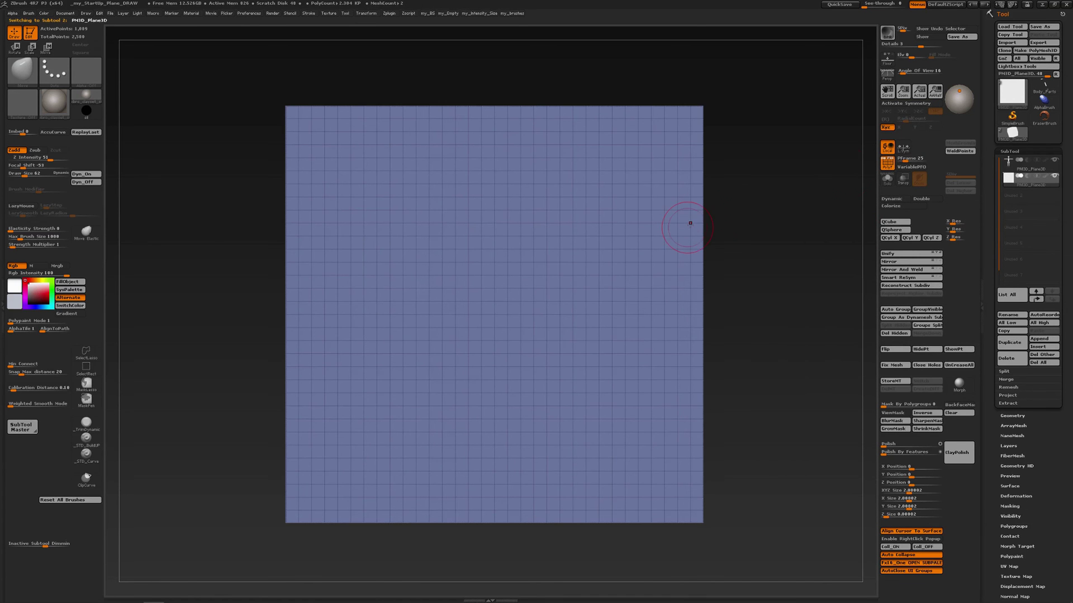
key("ctrl+d")
key("ctrl+d")
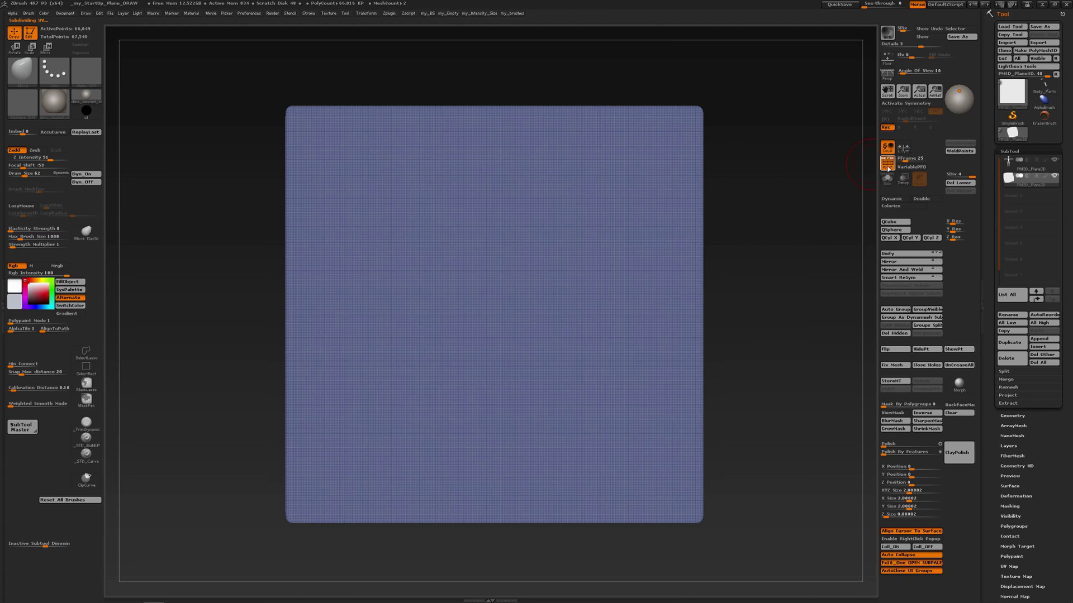
Paint a symmetrical egg-shaped mask that tapers downward on the upper middle of the plane, using a smaller brush.
key("s")
left_click_drag(569, 227, 562, 222)
mouse_move(497, 181)
left_mouse_down("ctrl")
mouse_move(502, 229)
mouse_move(510, 215)
left_mouse_up("ctrl")
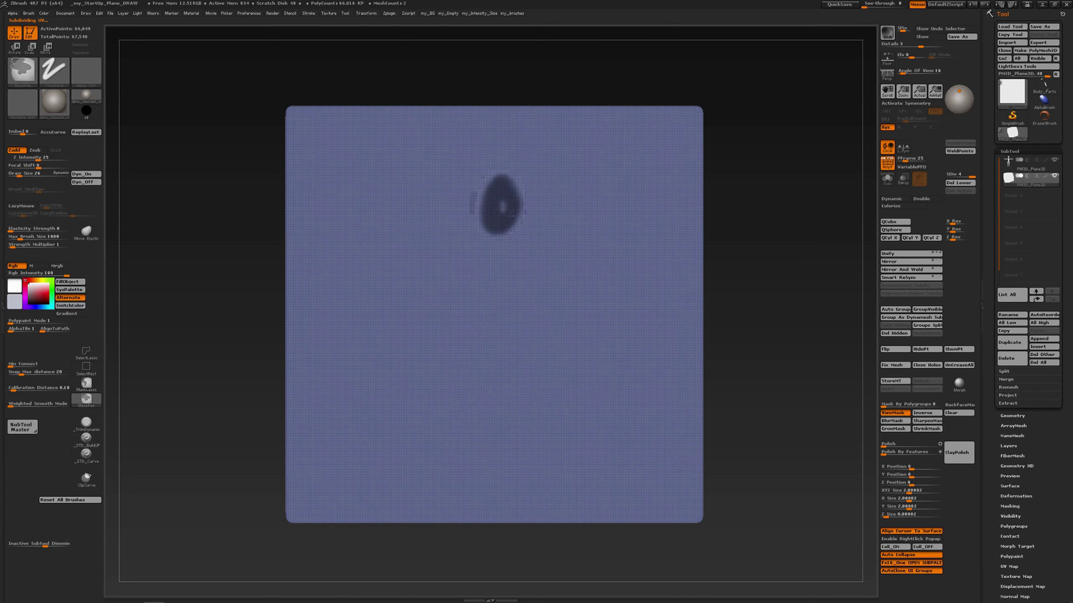
key("x")
mouse_move(491, 175)
left_mouse_down()
mouse_move(519, 188)
mouse_move(496, 237)
mouse_move(498, 184)
left_mouse_up()
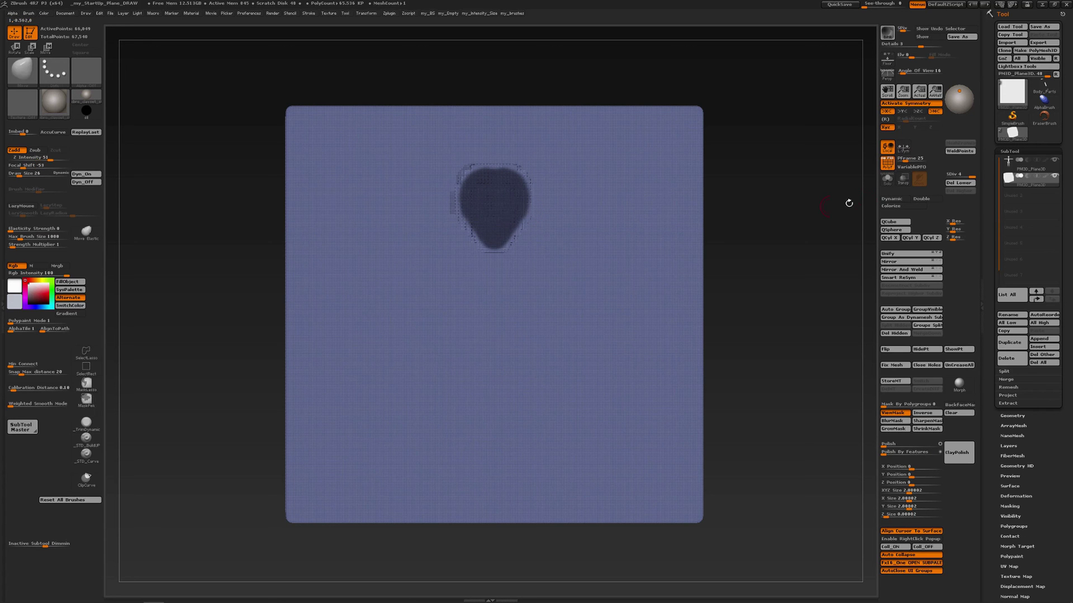
Reduce the plane to the masked shape by deleting its lower subdivision levels and hidden remainder, and hide the body subtool.
left_click(955, 185)
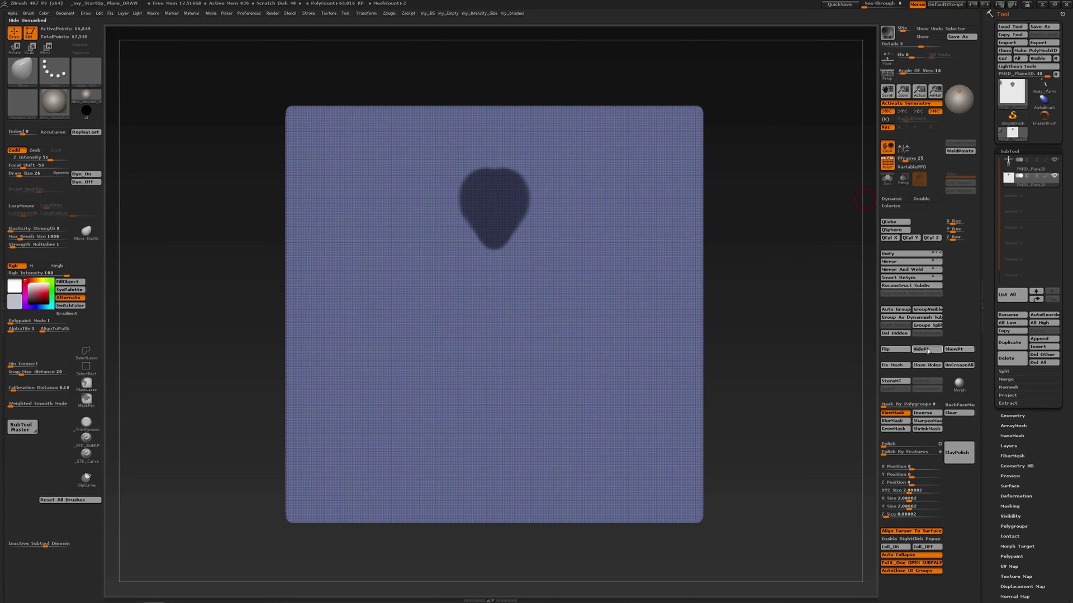
left_click(927, 350)
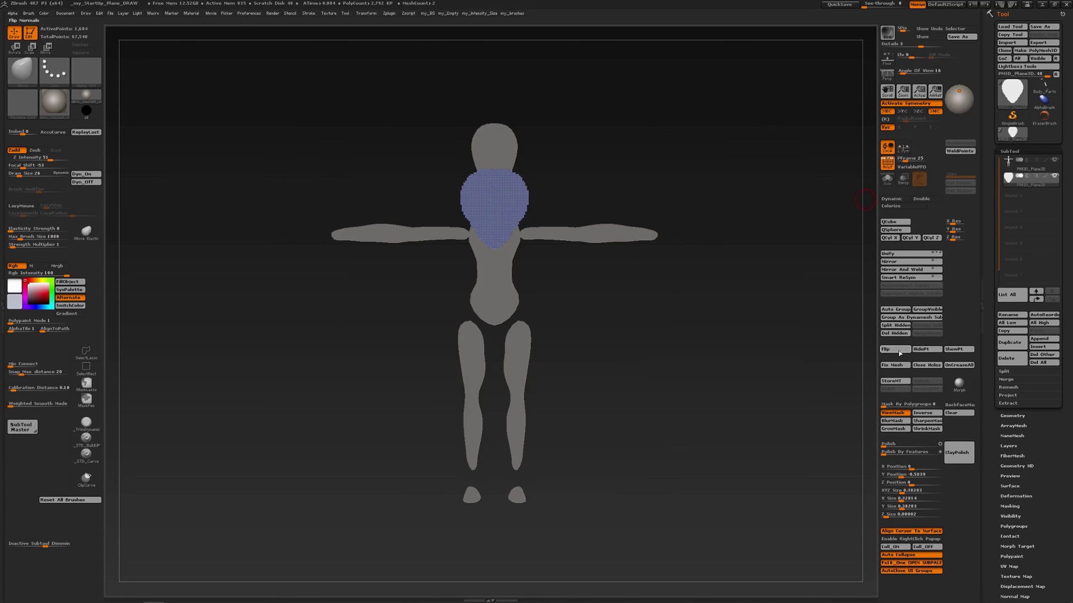
left_click(896, 333)
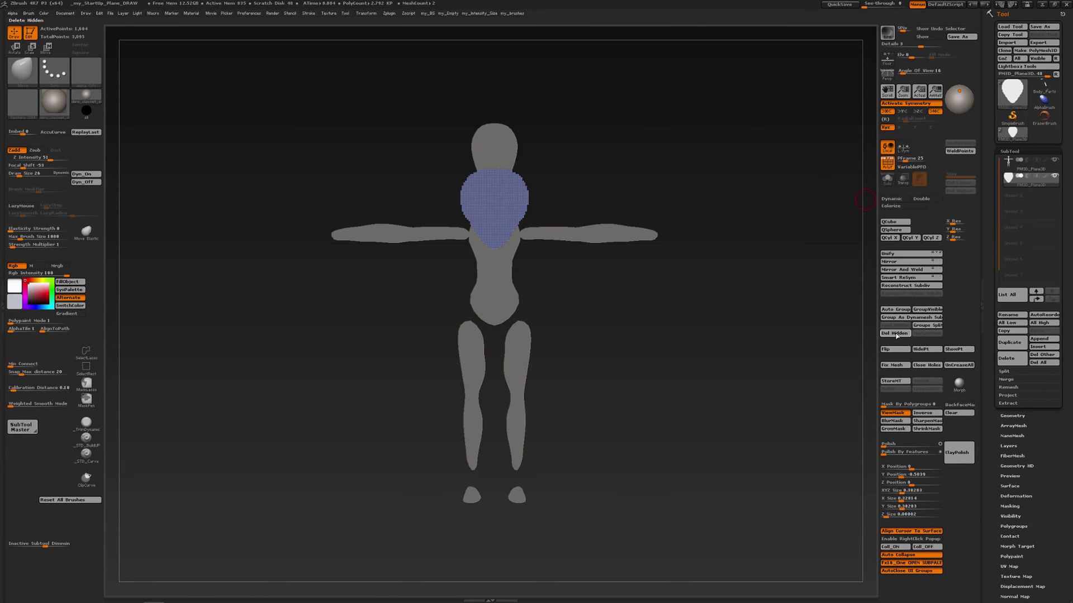
left_click(1054, 160)
Mask the egg shape by feature using only Border, with Groups and Crease off, and invert the mask.
left_click_drag(990, 317, 993, 263)
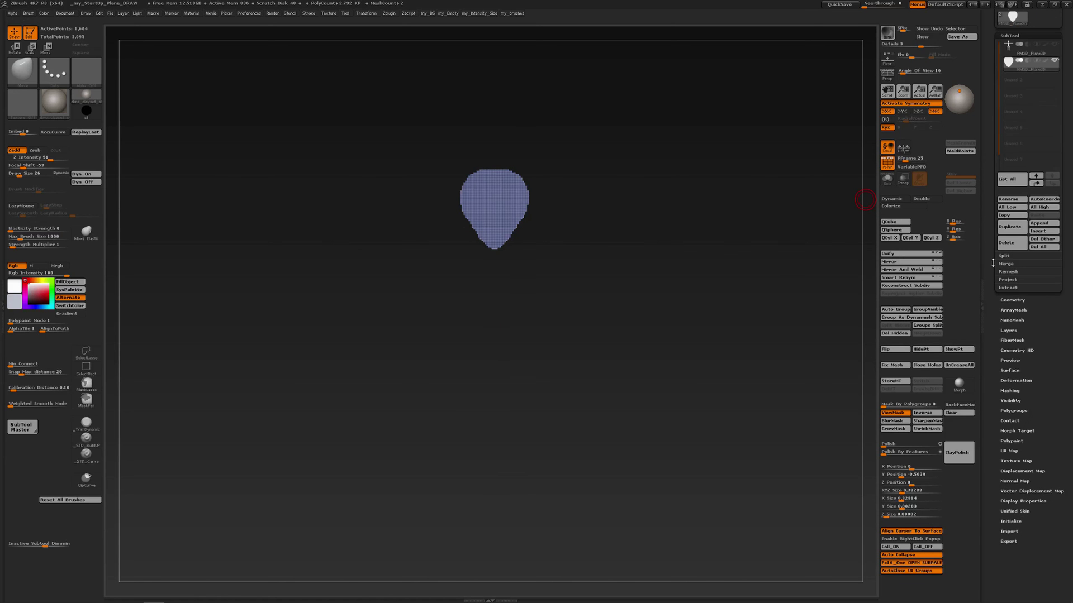
left_click(1010, 391)
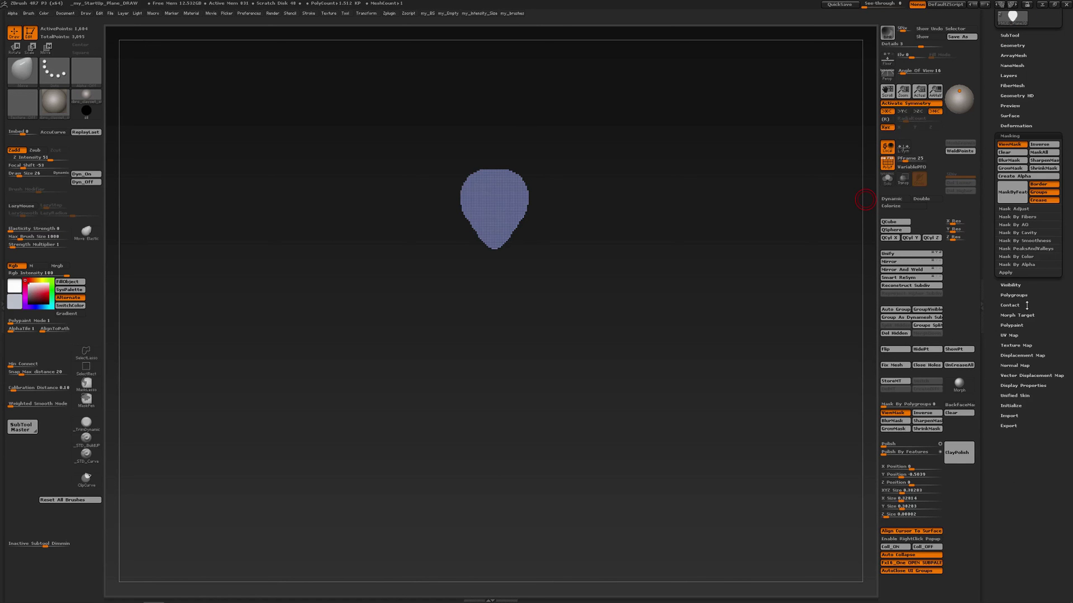
left_click(1038, 192)
left_click(1038, 199)
left_click(1011, 192)
left_click(682, 259, "ctrl")
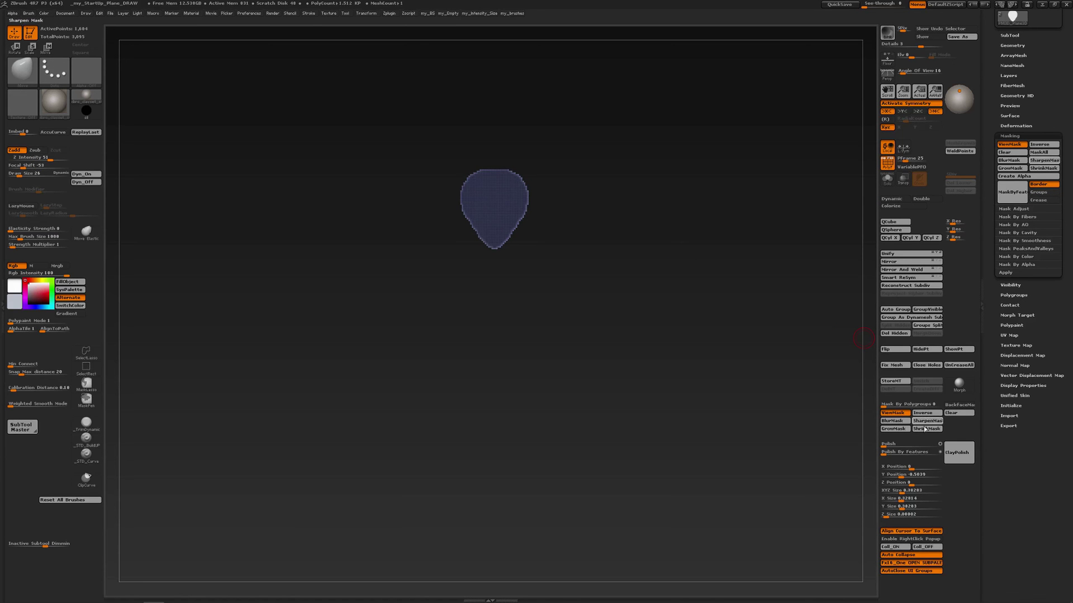
Smooth the egg shape's jagged outline with Polish By Features and remesh it with ZRemesher.
left_click_drag(898, 458, 949, 452)
key("ctrl+h")
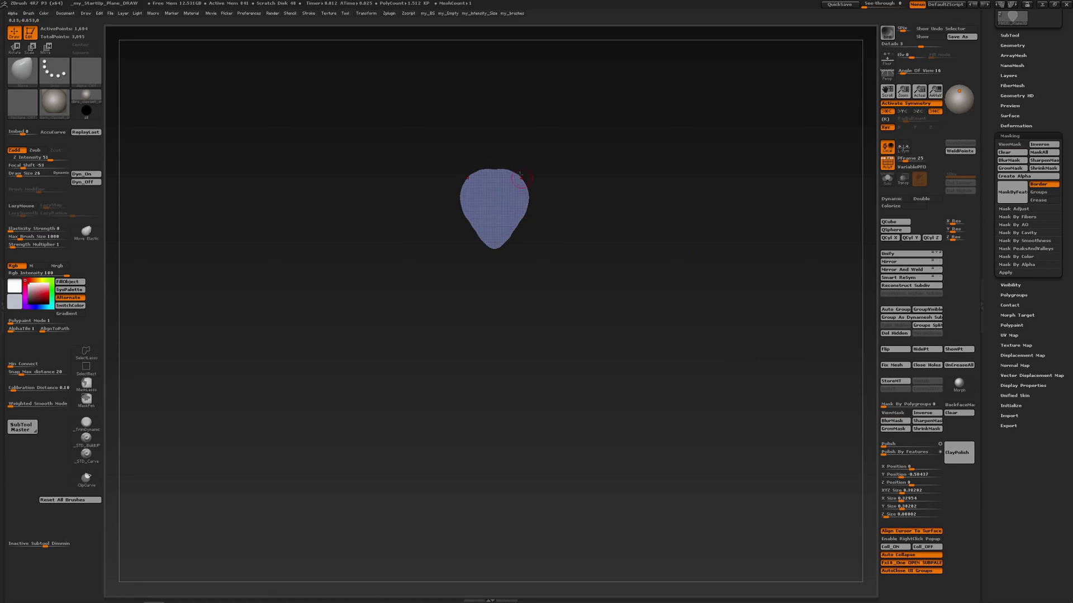
left_click(1012, 44)
left_click(1012, 177)
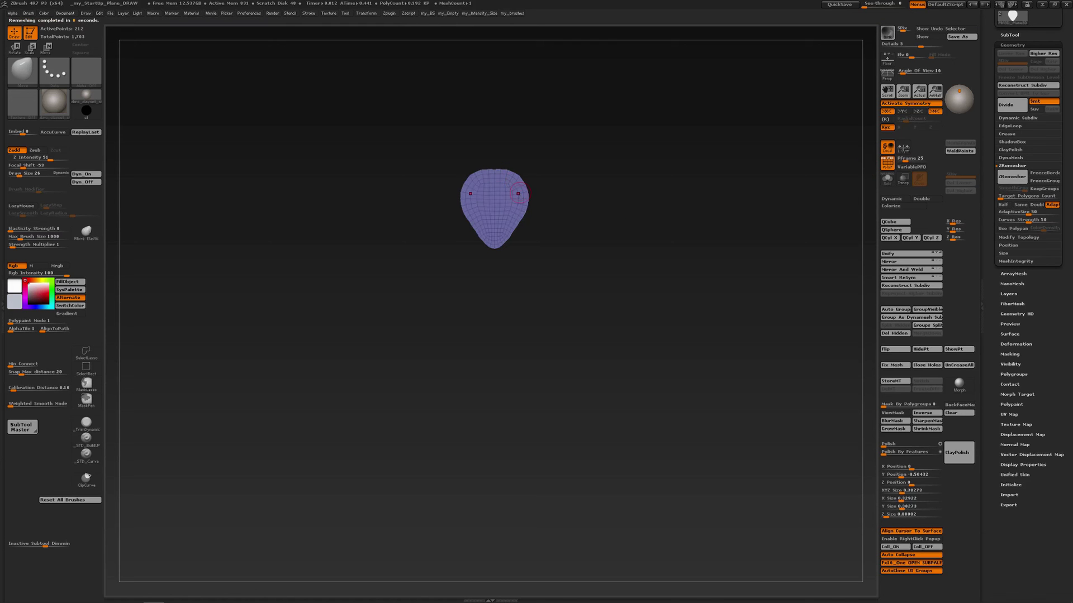
Subdivide the egg shape once and reshape it with a larger Move brush into a taller, evenly rounded form.
key("f")
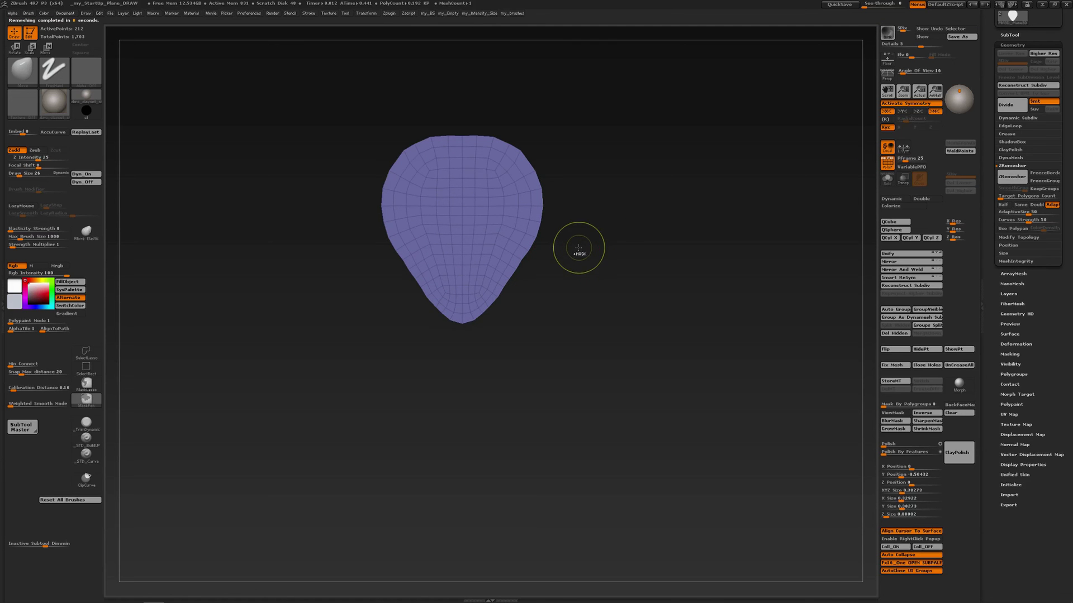
key("ctrl+d")
key("s")
left_click_drag(579, 239, 585, 239)
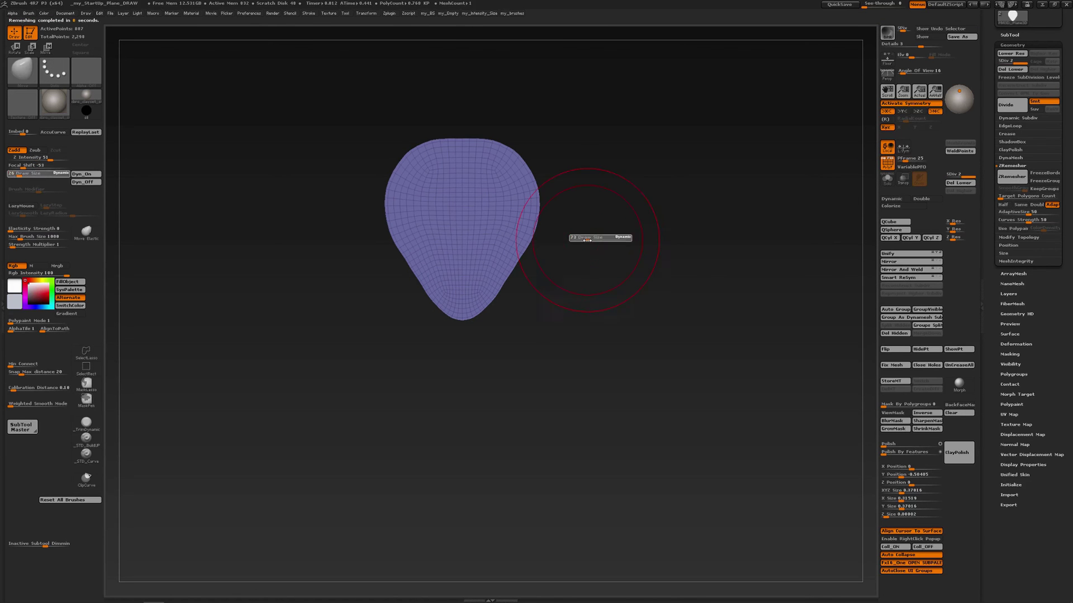
left_click_drag(470, 163, 469, 154)
left_click_drag(502, 192, 507, 192)
mouse_move(510, 238)
left_mouse_down()
mouse_move(520, 242)
mouse_move(491, 297)
mouse_move(502, 279)
left_mouse_up()
mouse_move(535, 210)
left_mouse_down()
mouse_move(528, 205)
mouse_move(560, 177)
left_mouse_up()
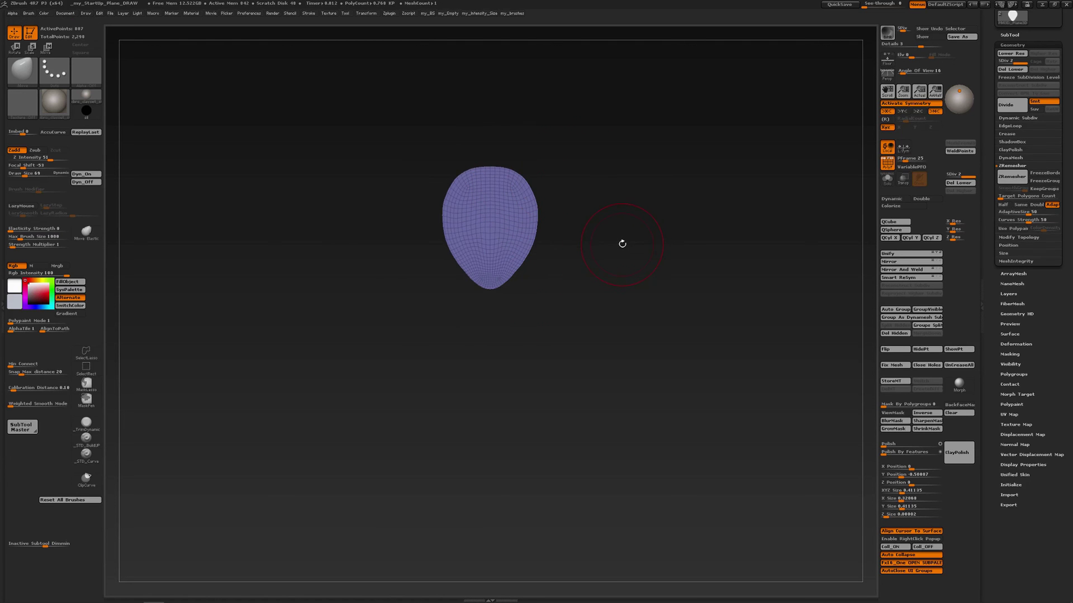